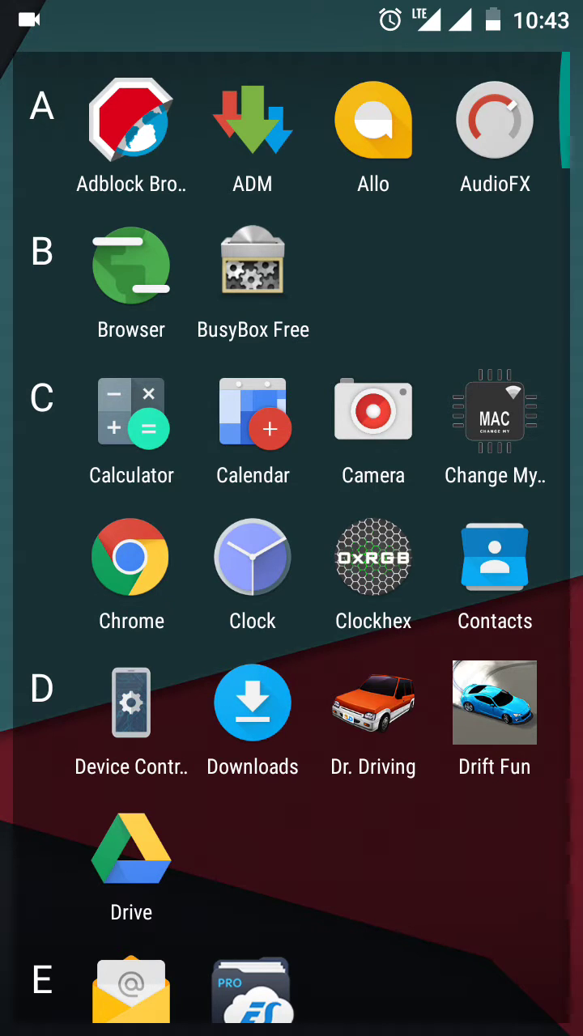
- Browse the alphabetical app list in the Android app drawer
left_click_drag(67, 998, 70, 934)
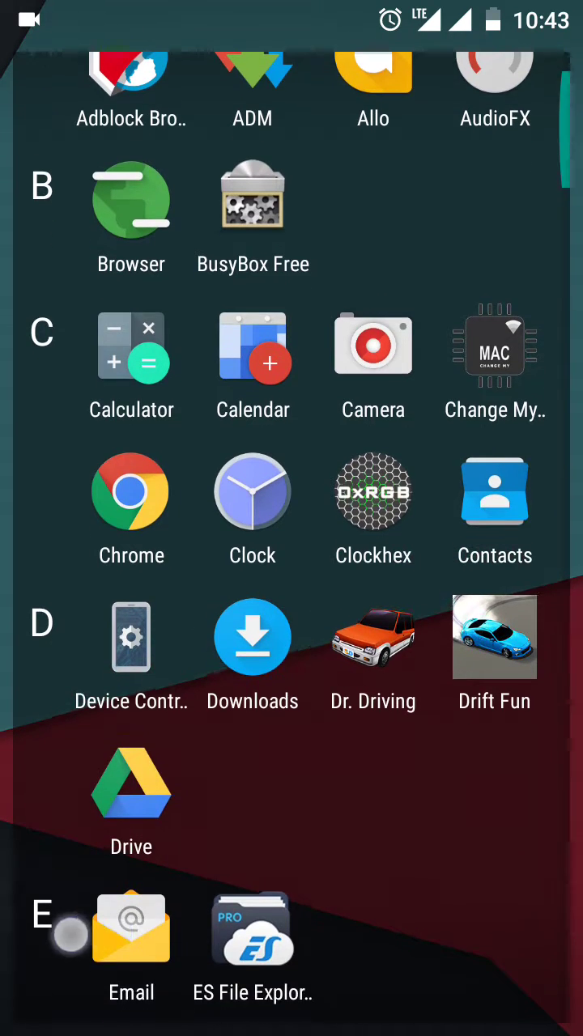
mouse_move(27, 80)
left_mouse_down()
mouse_move(38, 70)
mouse_move(38, 104)
left_mouse_up()
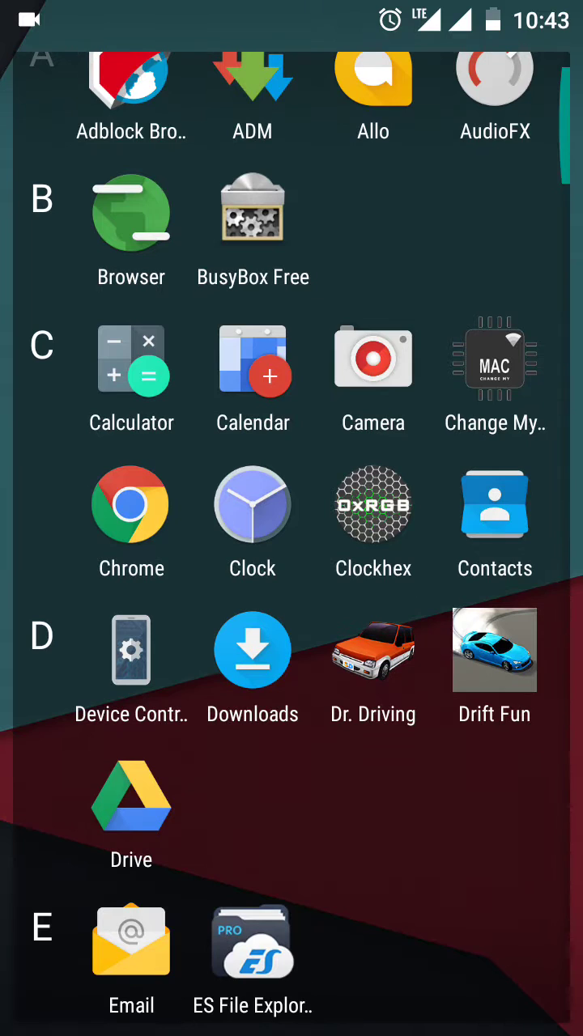
left_click(41, 83)
left_click(45, 337)
left_click(59, 630)
left_click(57, 931)
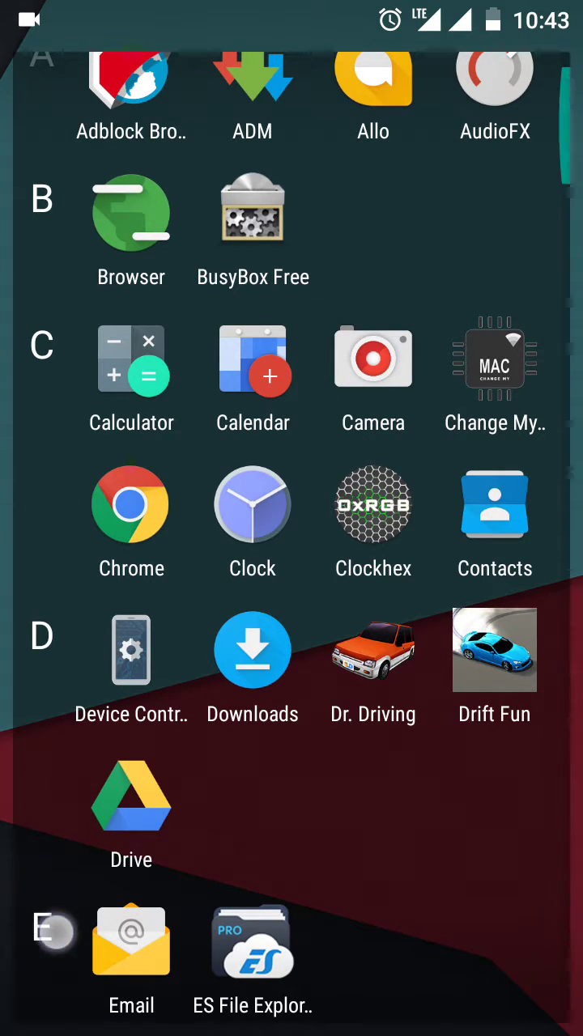
left_click(79, 1016)
left_click(37, 647)
left_click(50, 174)
left_click(81, 79)
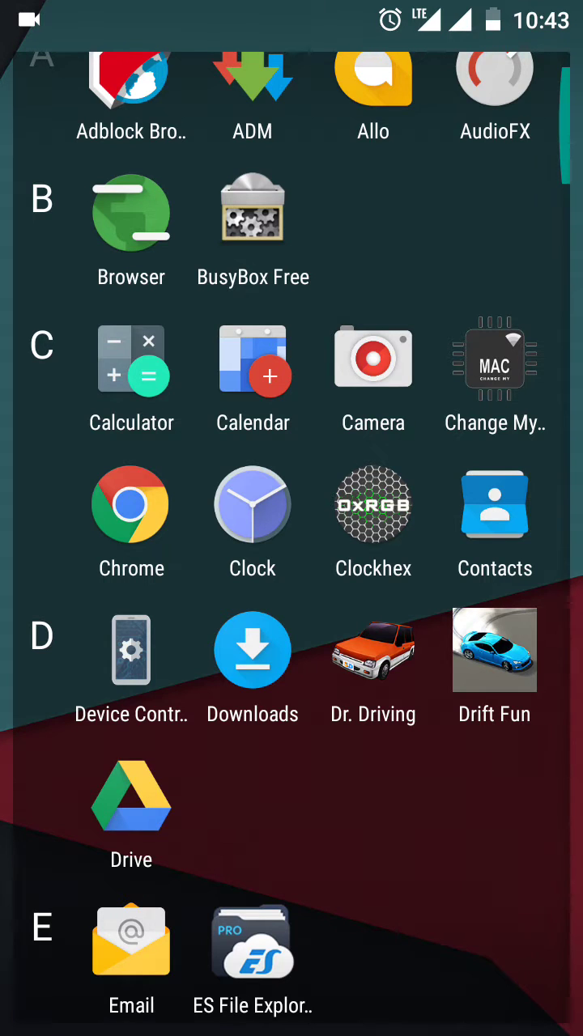
- Scroll further down the app list, then close the drawer to return home
scroll(292, 518, "down", 10)
scroll(292, 518, "down", 5)
key("Escape")
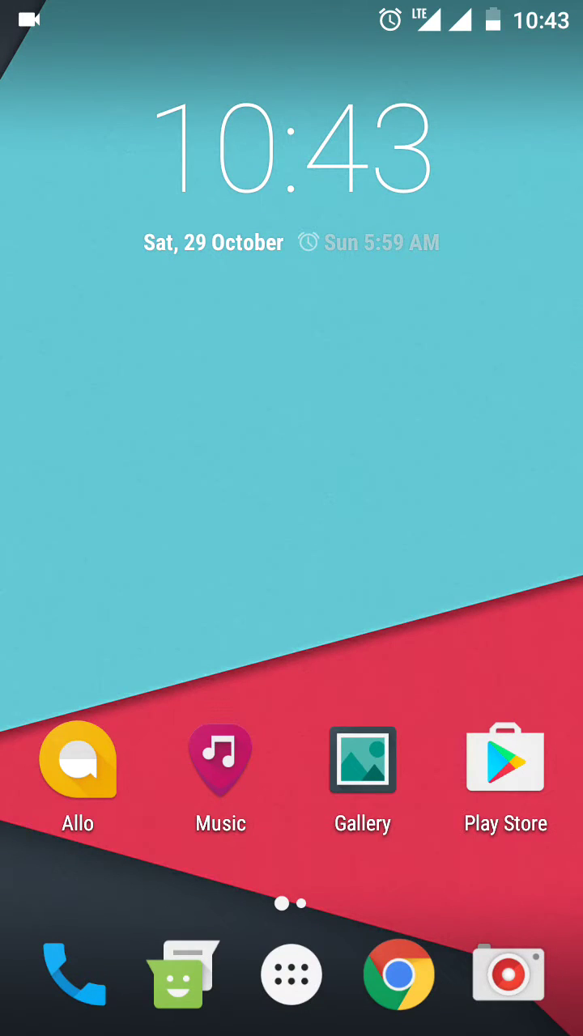
left_click(506, 759)
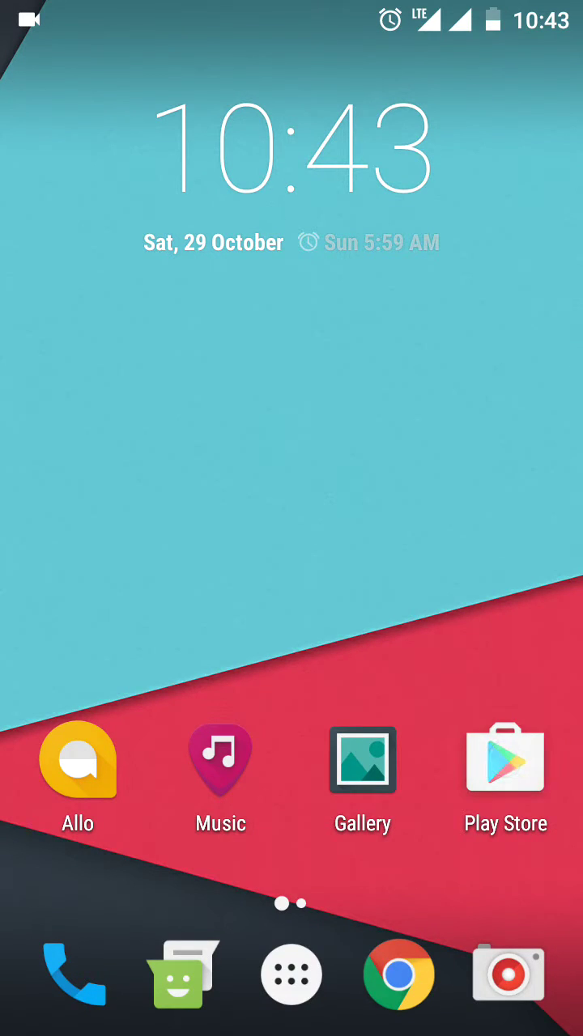
- Search the Play Store for 'andronium' and open the Andromium OS (Beta) listing
left_click(508, 761)
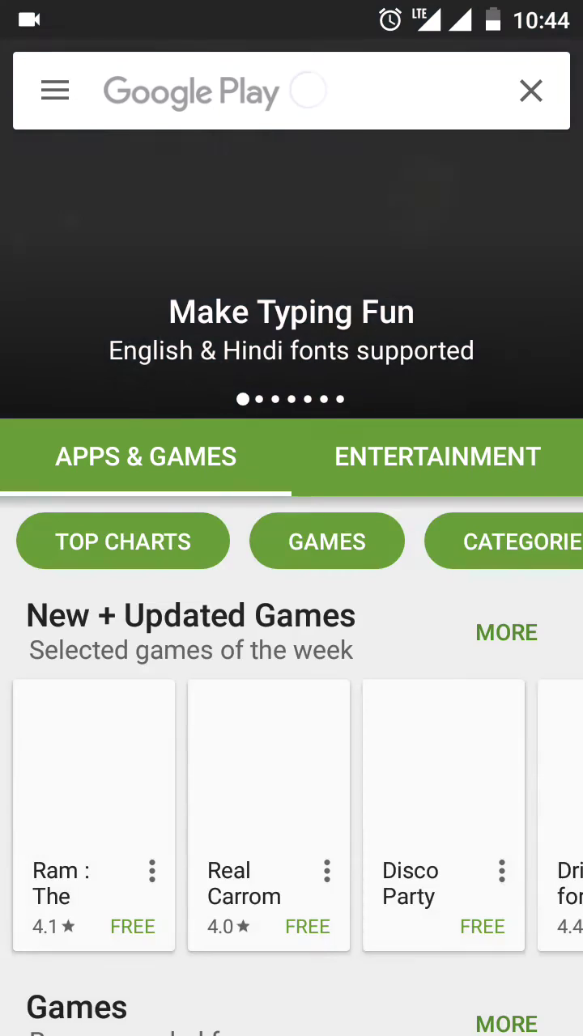
left_click(291, 90)
type("and")
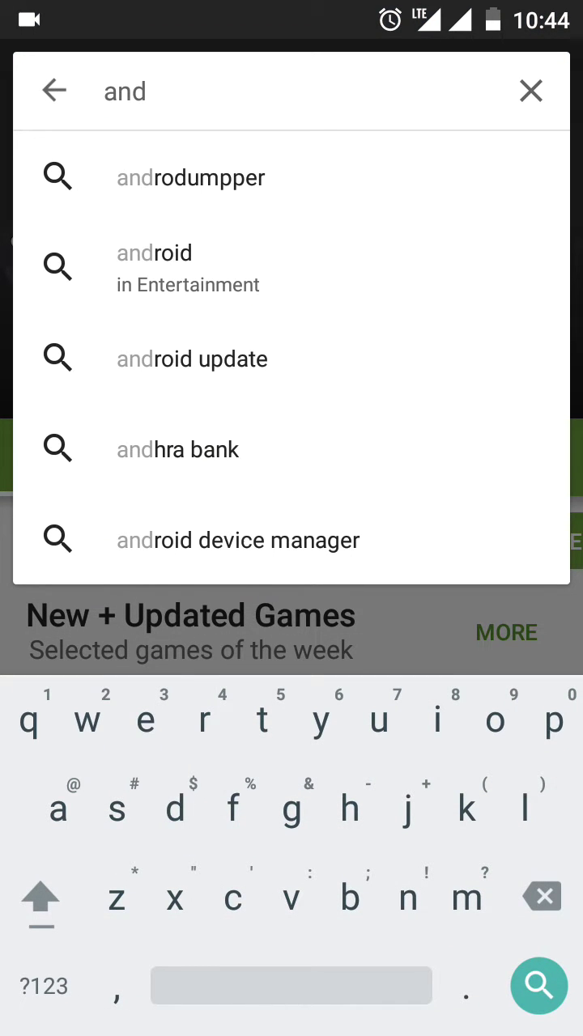
type("ro")
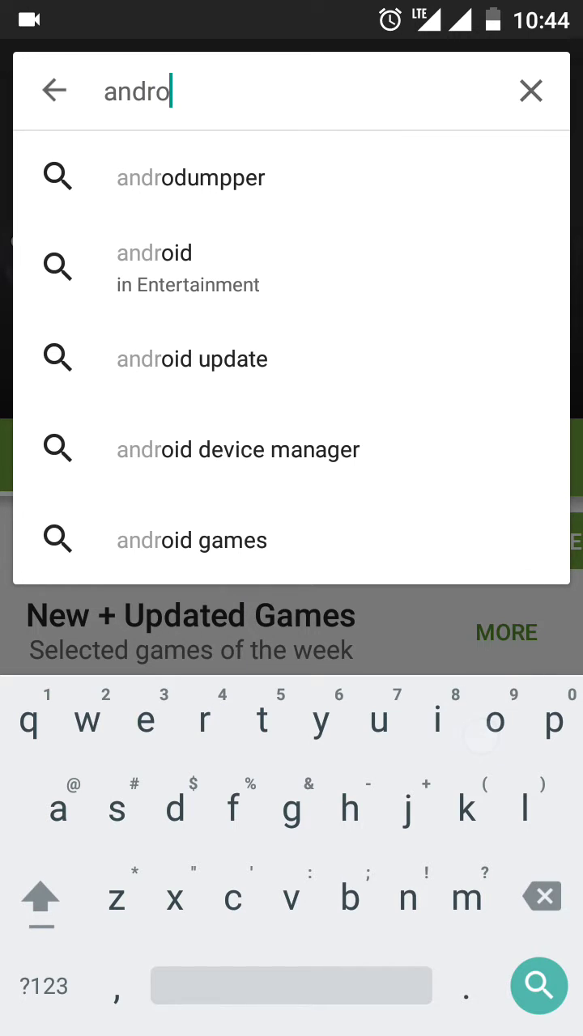
type("nuu")
key("BackSpace")
key("BackSpace")
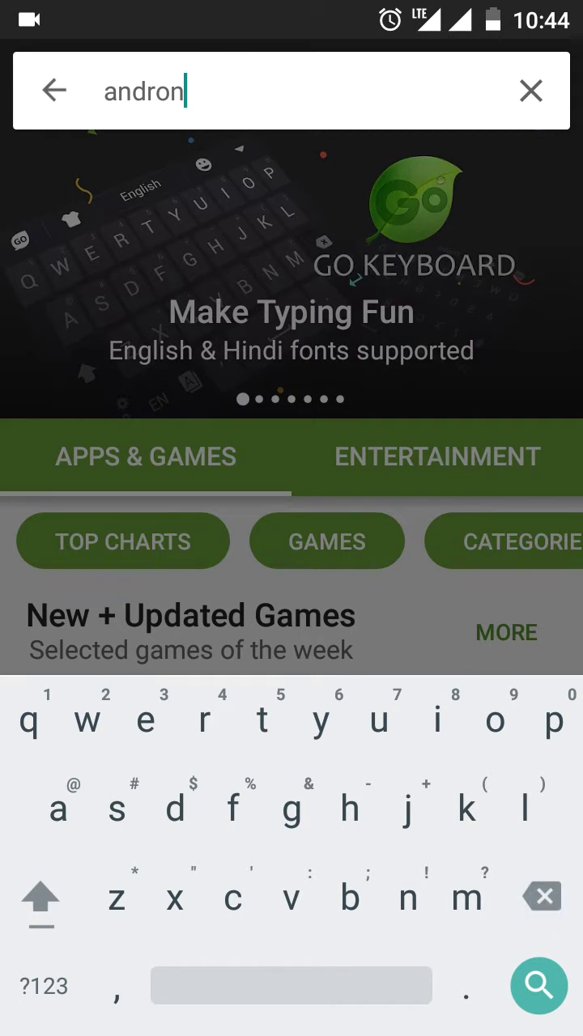
left_click(333, 162)
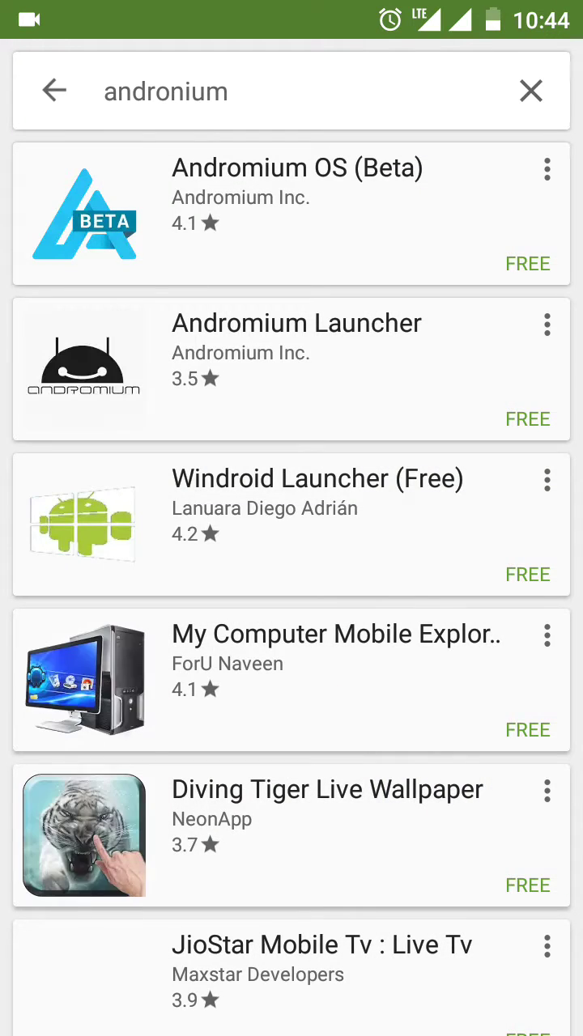
left_click(340, 174)
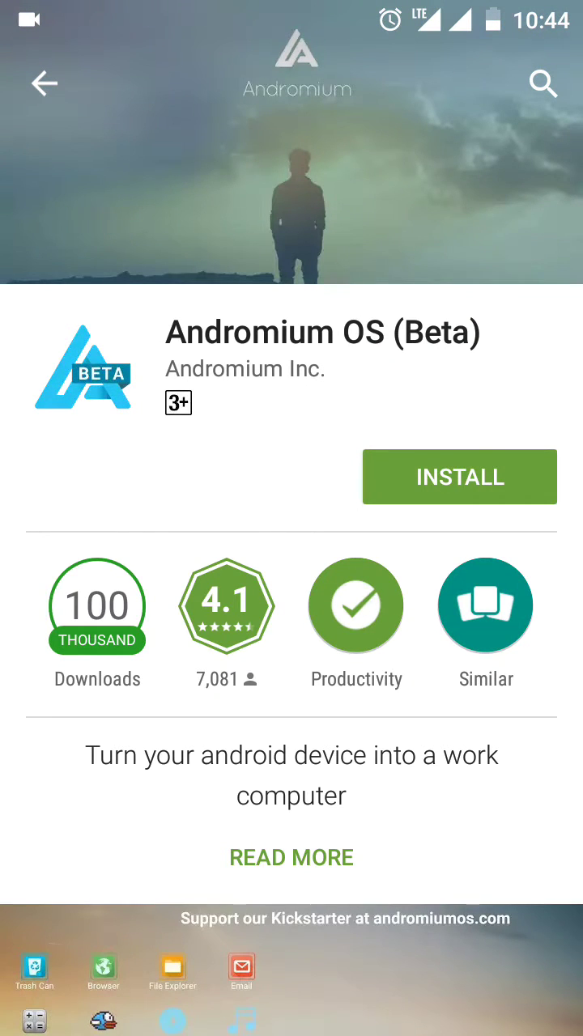
- Install Andromium OS (Beta) and accept its requested permissions, including Location
left_click(458, 459)
left_click(460, 484)
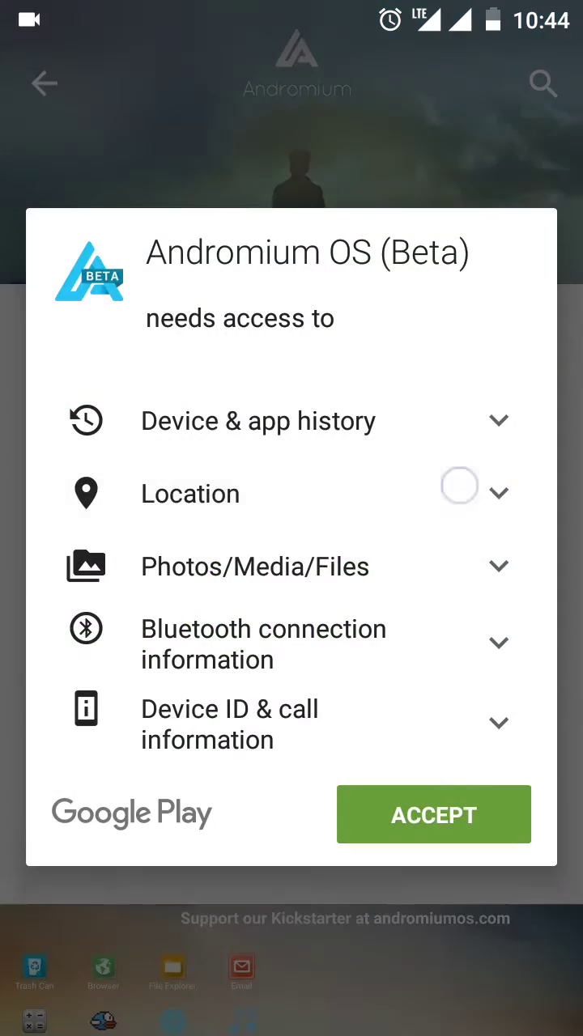
left_click(444, 814)
scroll(440, 550, "down", 5)
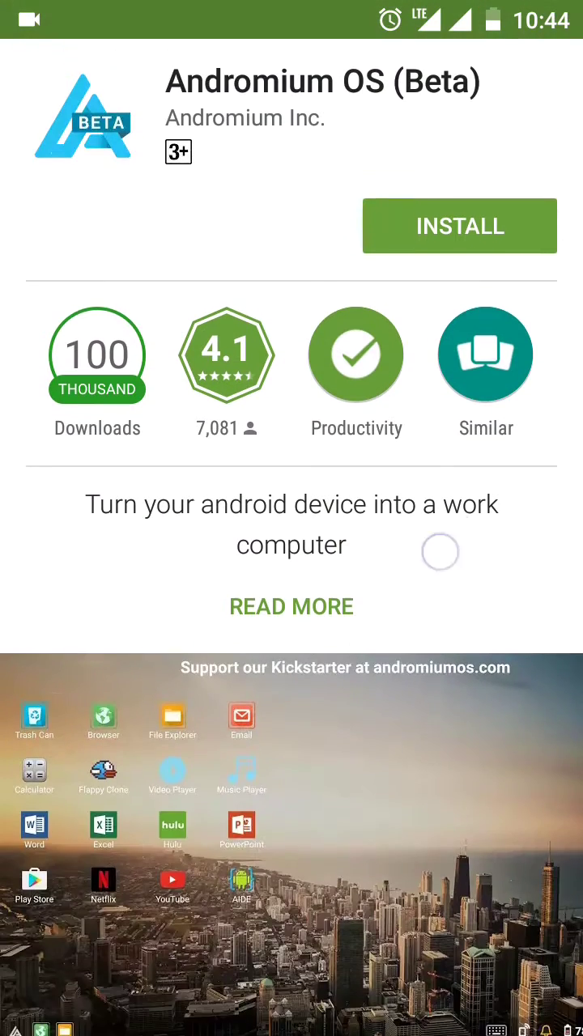
scroll(434, 599, "down", 5)
- Check download progress in the notification shade, then visit the home screen and app list
left_click_drag(273, 16, 272, 567)
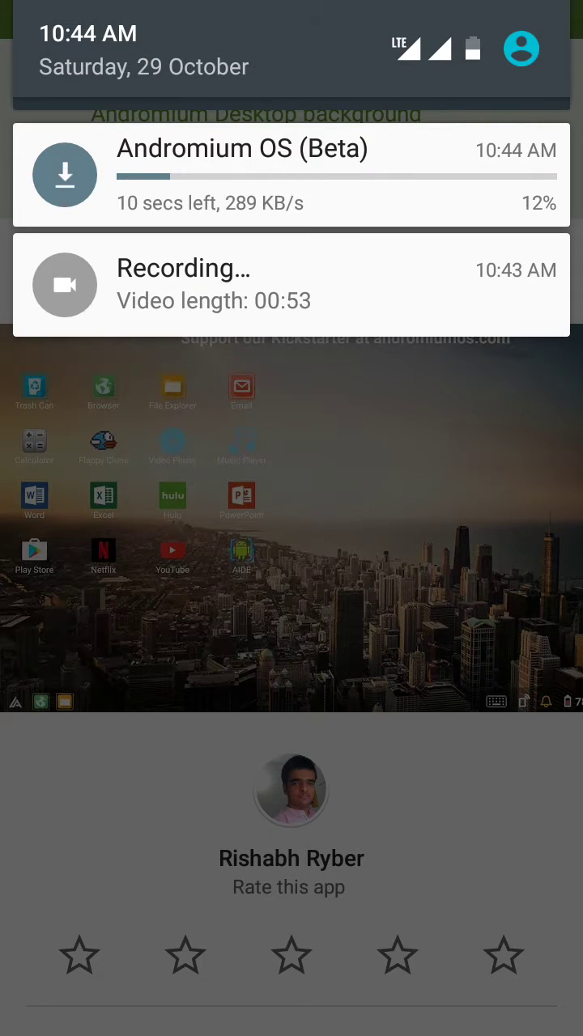
left_click_drag(497, 793, 497, 394)
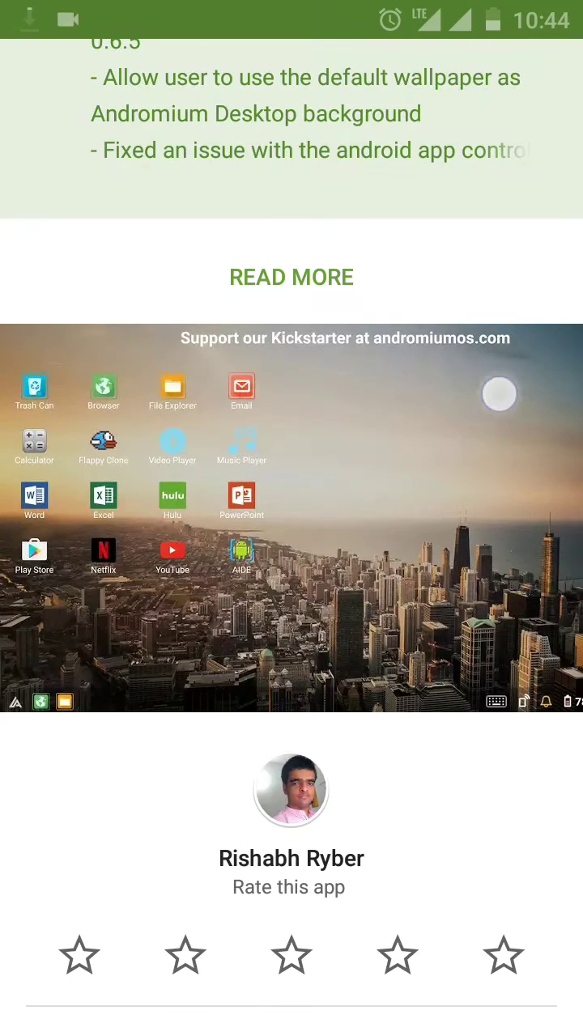
scroll(497, 393, "up", 10)
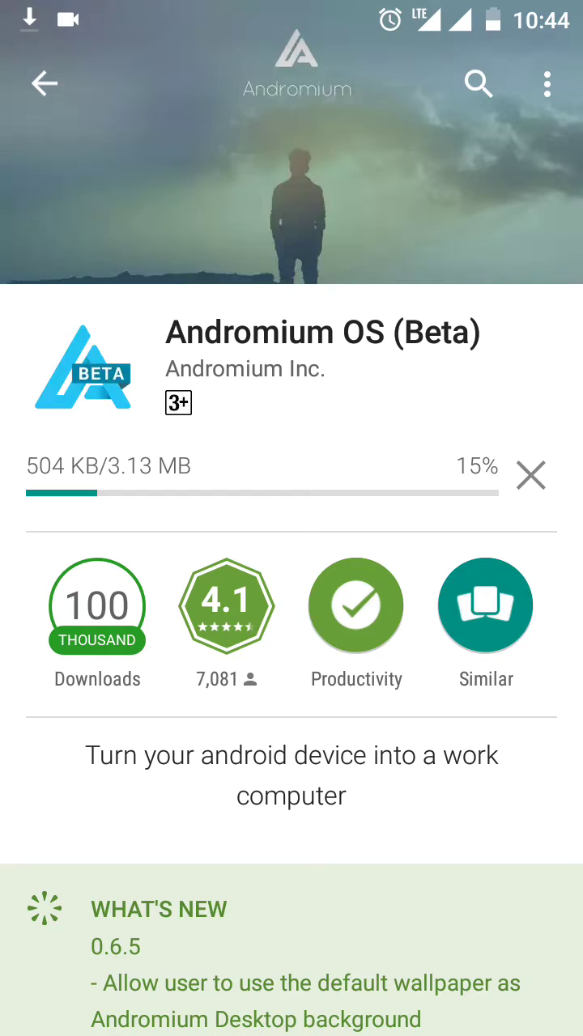
key("Home")
left_click(289, 971)
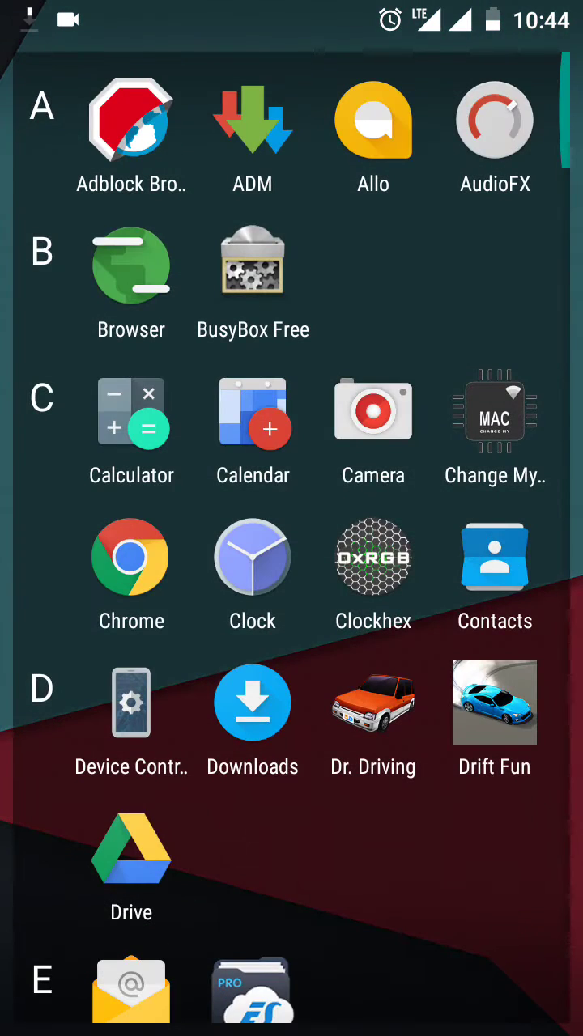
key("Home")
- Return to the Andromium OS download page through the recent apps
key("alt+Tab")
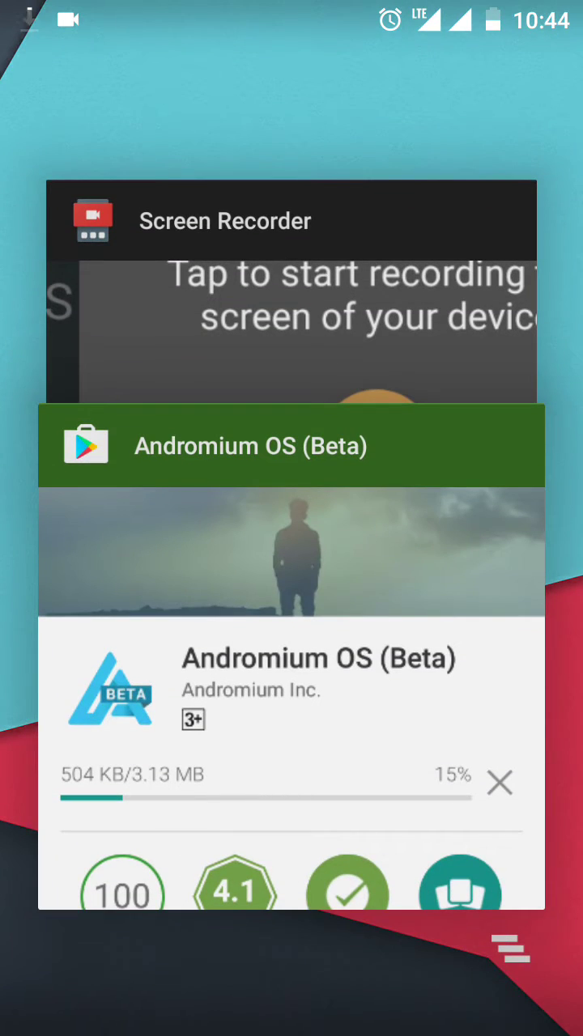
left_click(366, 674)
scroll(406, 885, "down", 10)
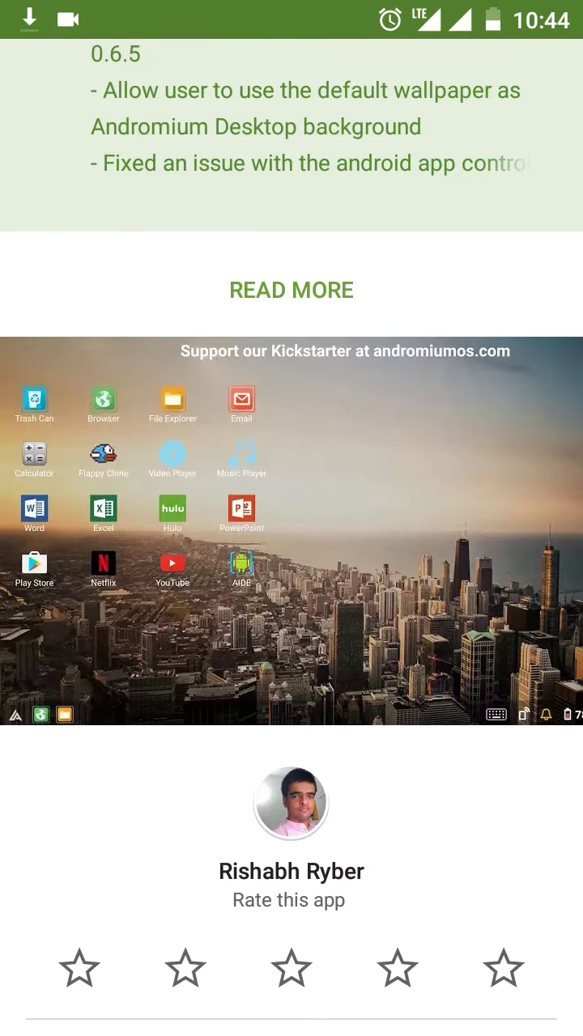
scroll(433, 486, "up", 5)
scroll(431, 731, "down", 6)
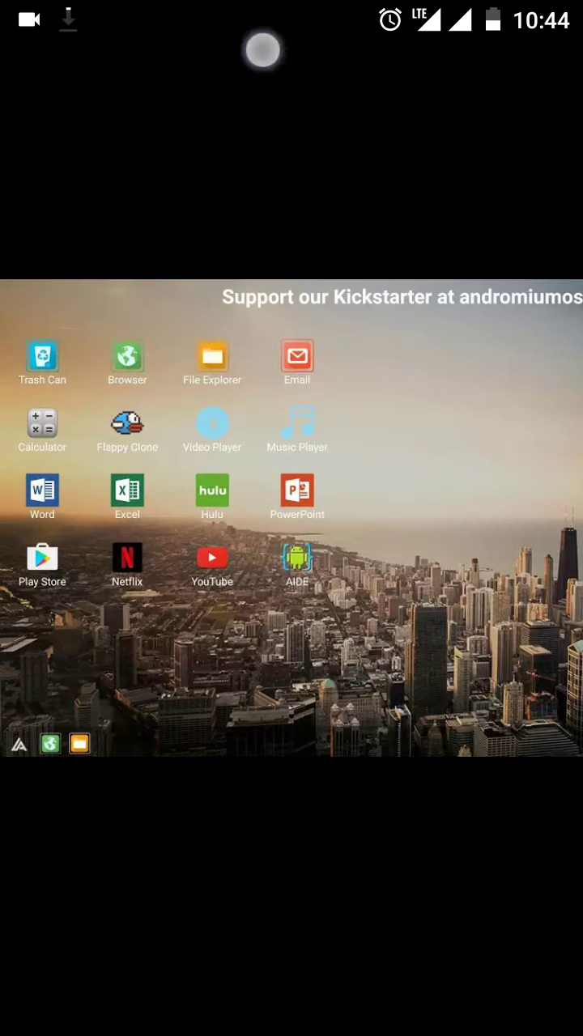
- Glance at the notification shade, close it, and bring up the recently used apps
mouse_move(261, 46)
left_mouse_down()
mouse_move(329, 270)
mouse_move(329, 48)
left_mouse_up()
left_click(525, 511)
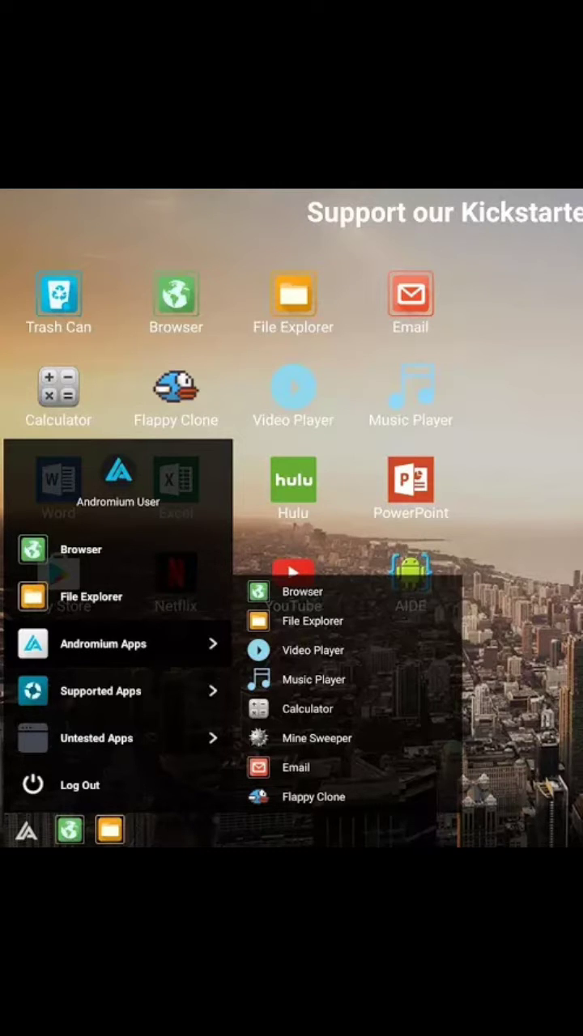
left_click(488, 436)
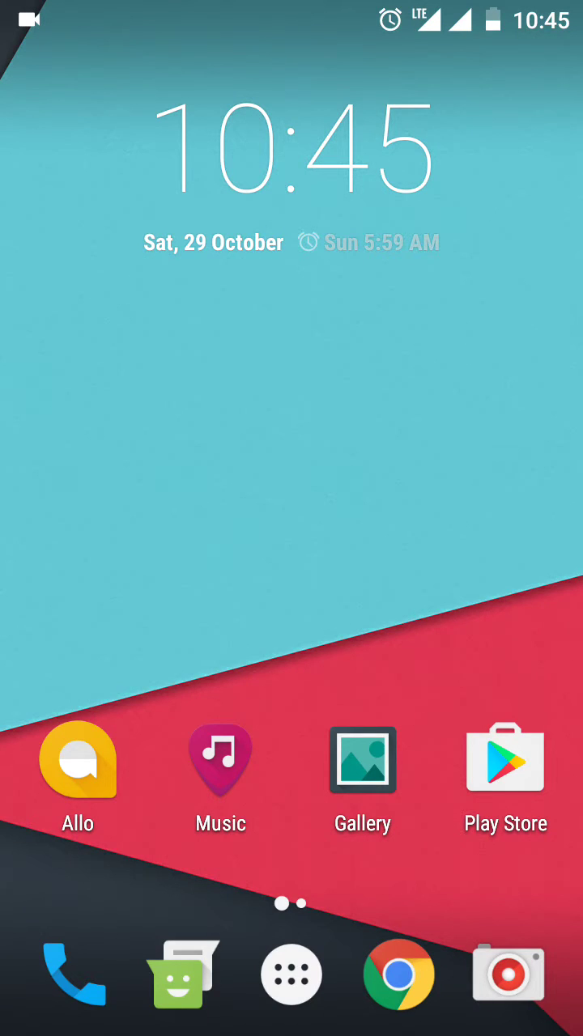
- Launch Andromium OS from the app list and grant it usage access
left_click(291, 975)
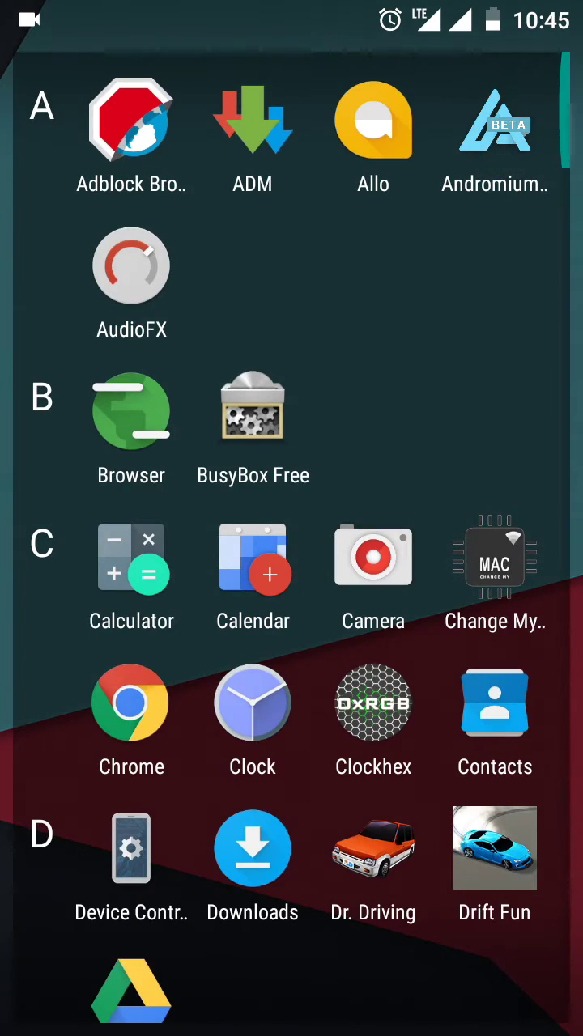
left_click(495, 123)
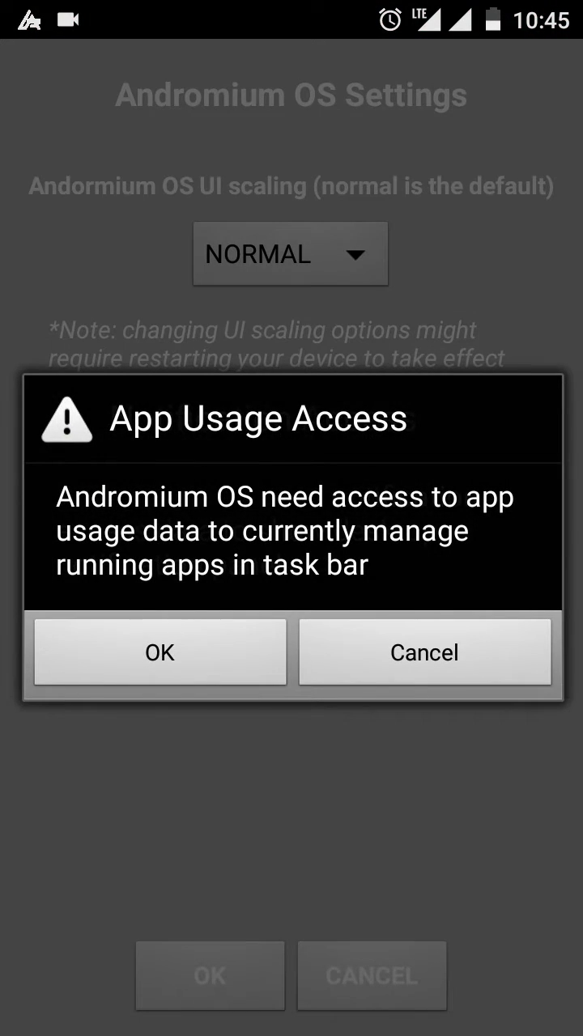
left_click(197, 645)
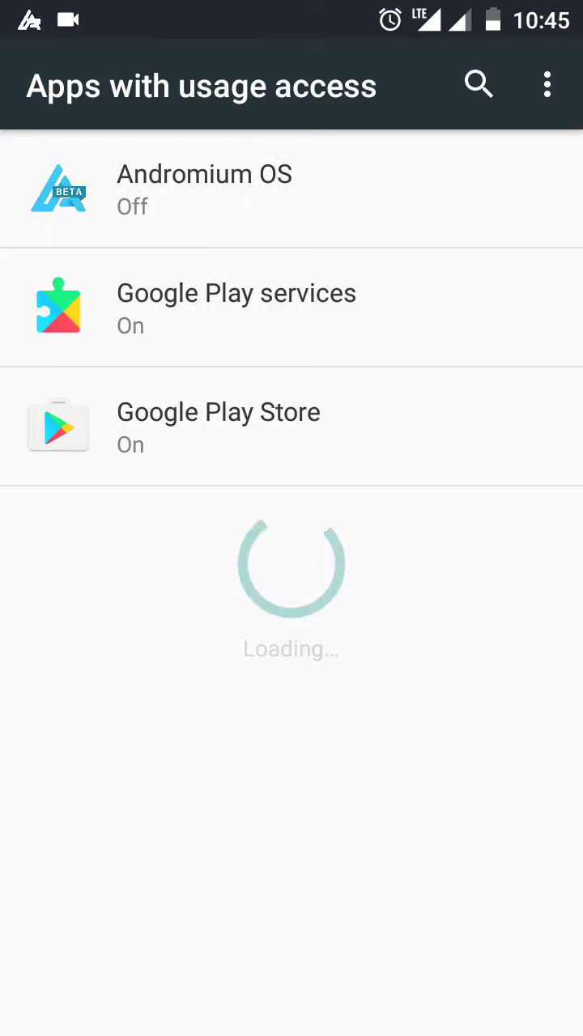
left_click(446, 168)
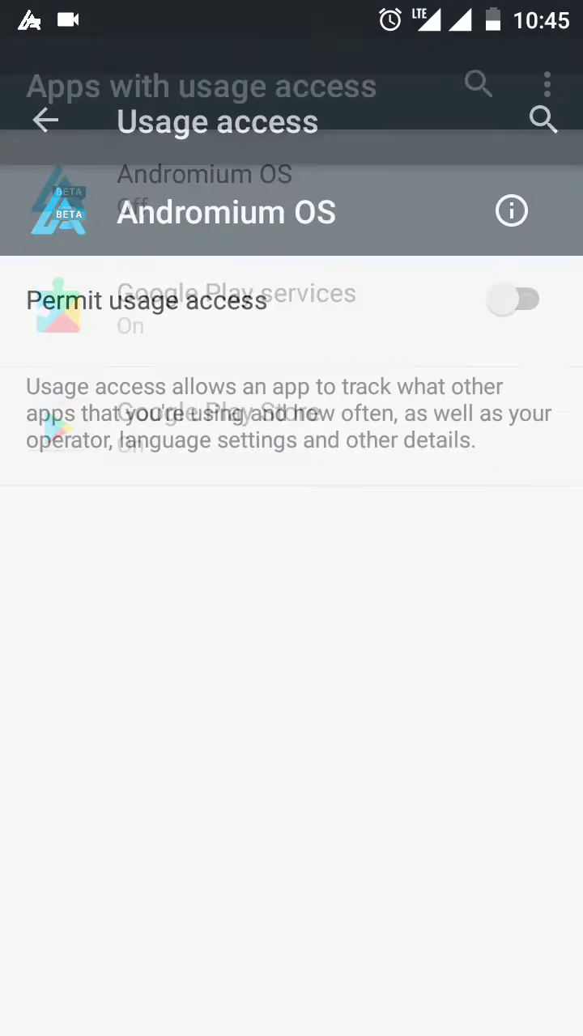
left_click(510, 265)
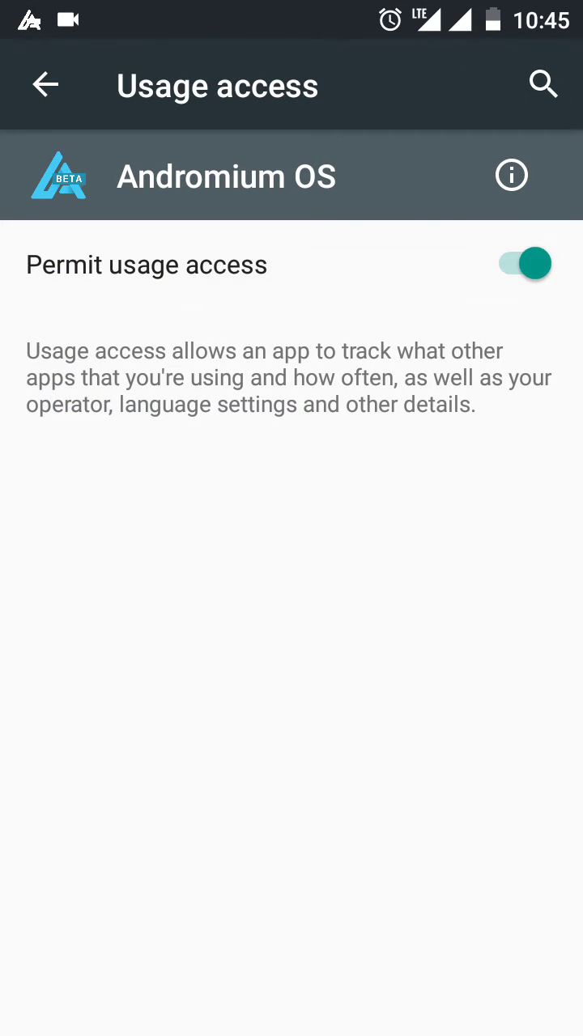
key("Escape")
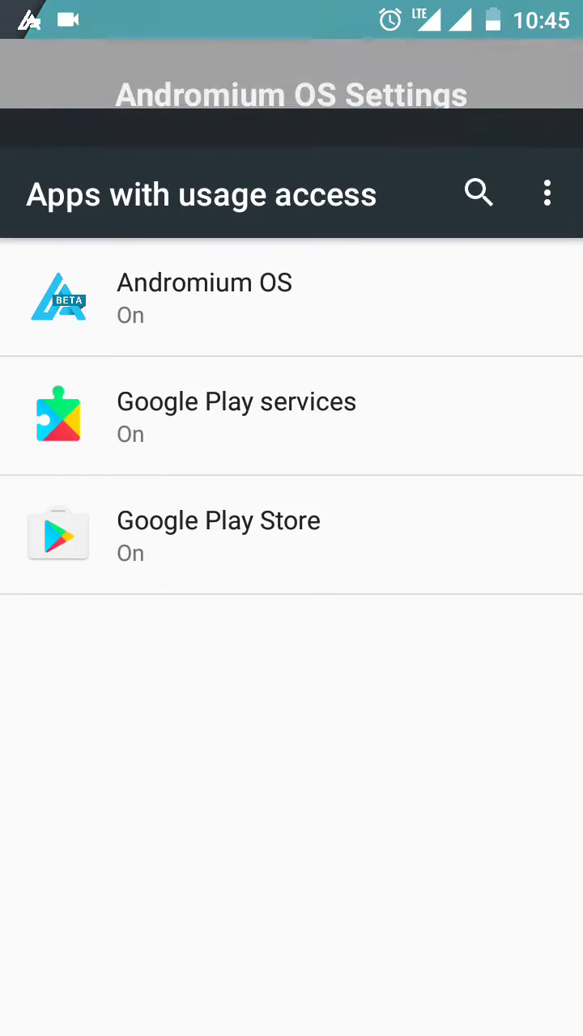
- Turn on and allow notification access for Andromium OS, then return to its settings
left_click(197, 651)
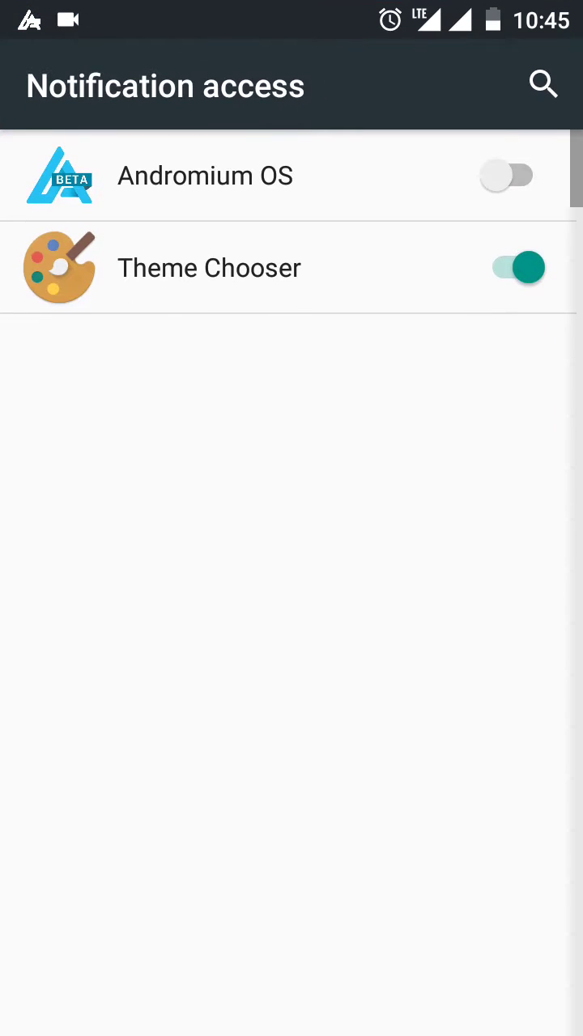
left_click(484, 175)
left_click(491, 719)
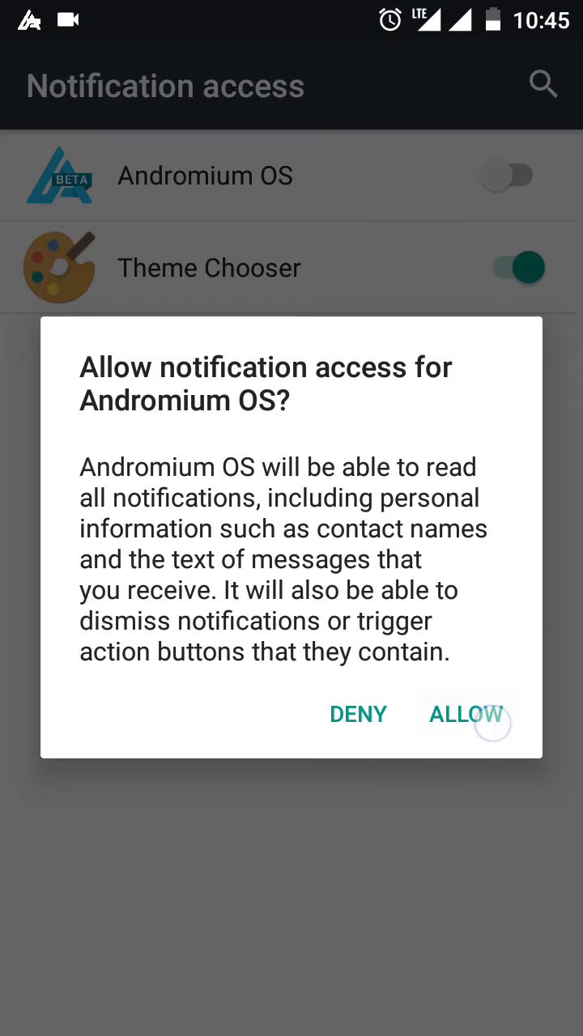
key("Escape")
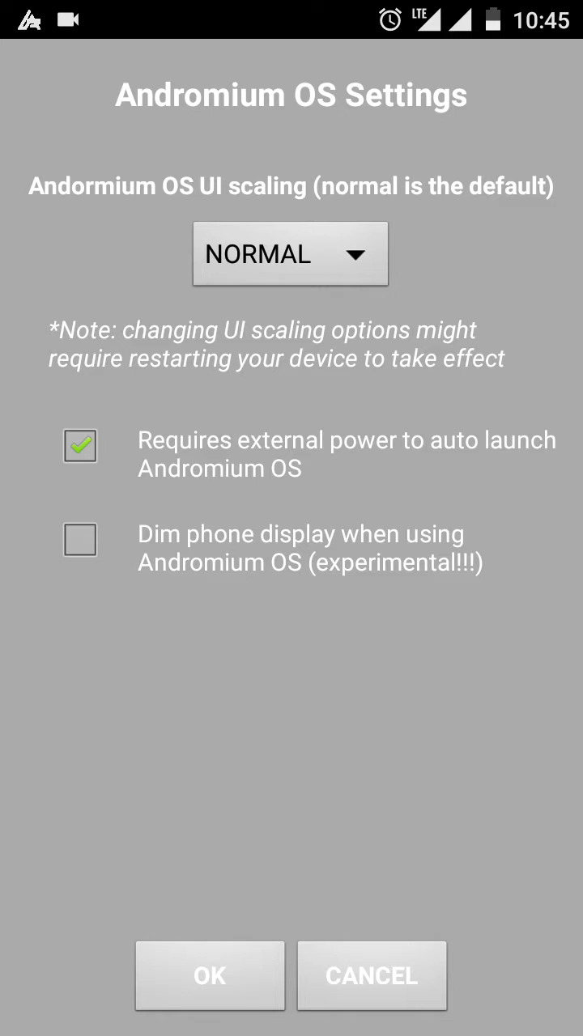
- Try the UI scaling options LARGE, NORMAL, TINY and SMALL
left_click(332, 252)
left_click(309, 771)
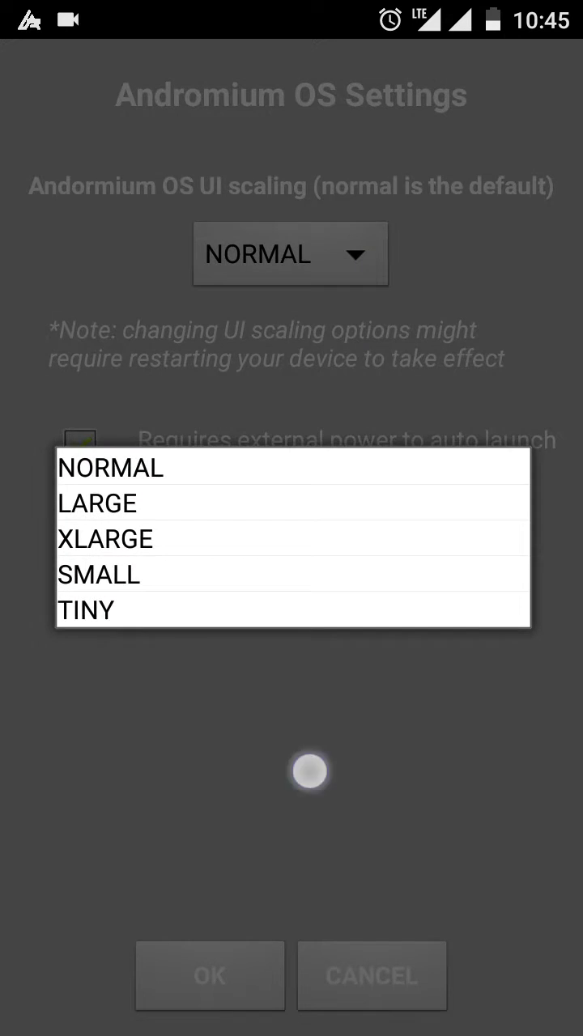
left_click(316, 257)
left_click(294, 800)
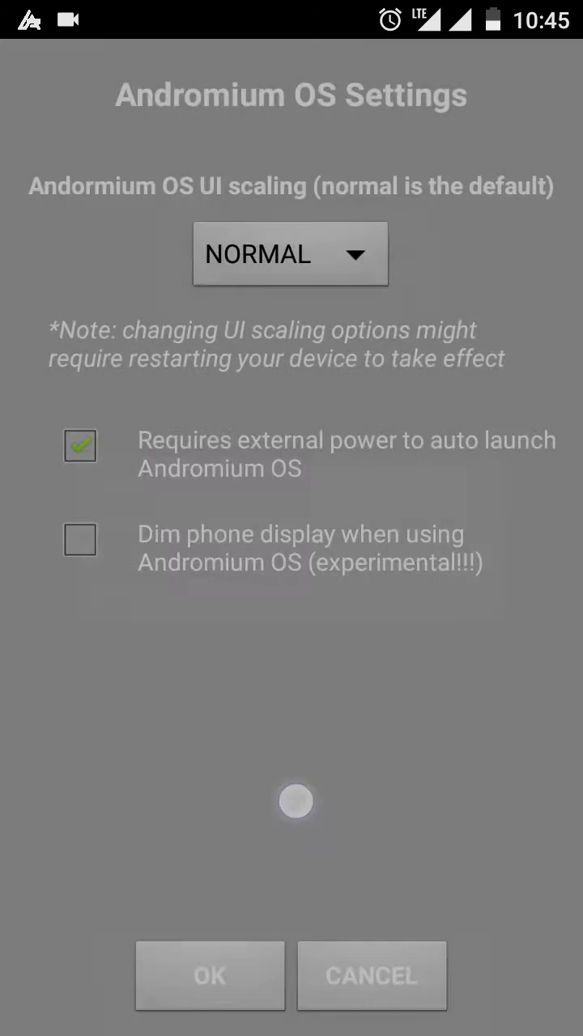
left_click(303, 253)
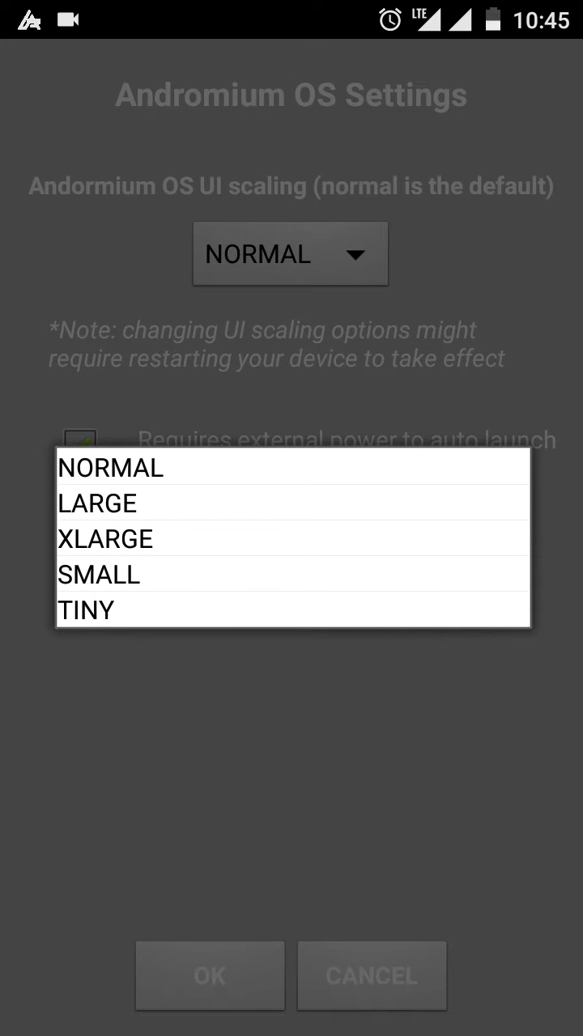
left_click(105, 494)
left_click(289, 254)
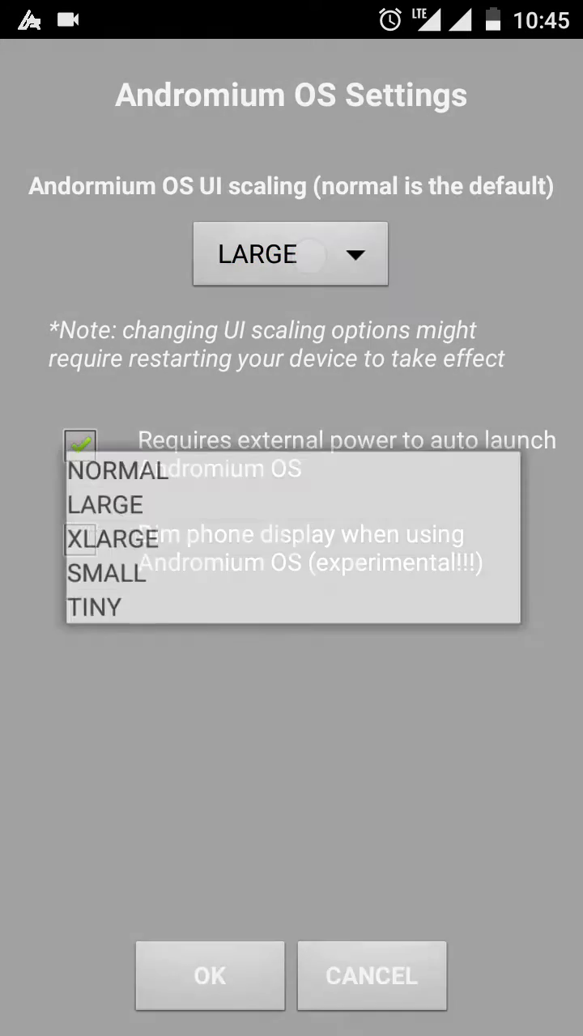
left_click(146, 468)
left_click(249, 251)
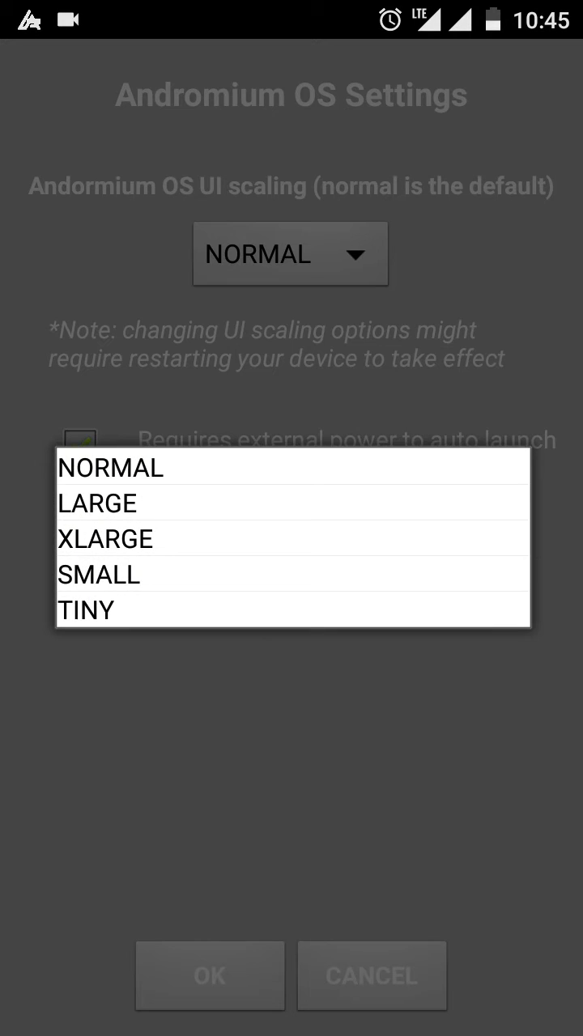
left_click(86, 609)
left_click(308, 252)
left_click(99, 574)
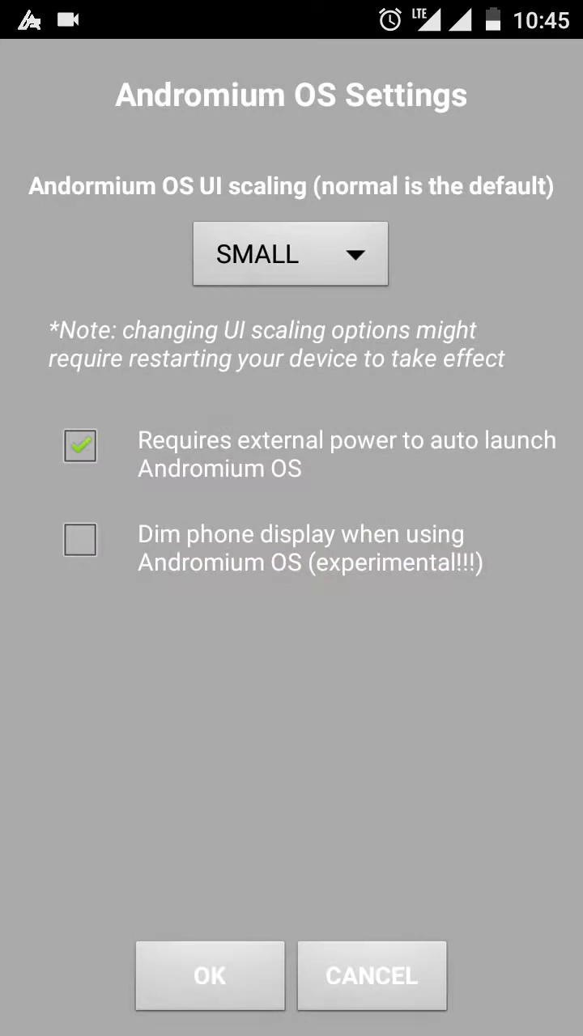
- Set UI scaling to LARGE, save the settings, and pull down the notification shade
left_click(290, 253)
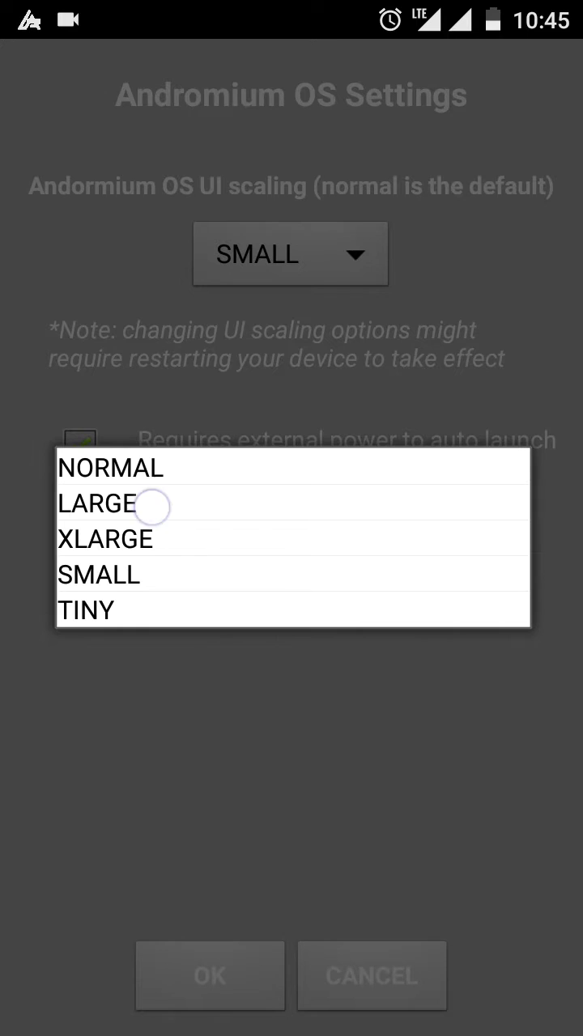
left_click(151, 507)
left_click(218, 989)
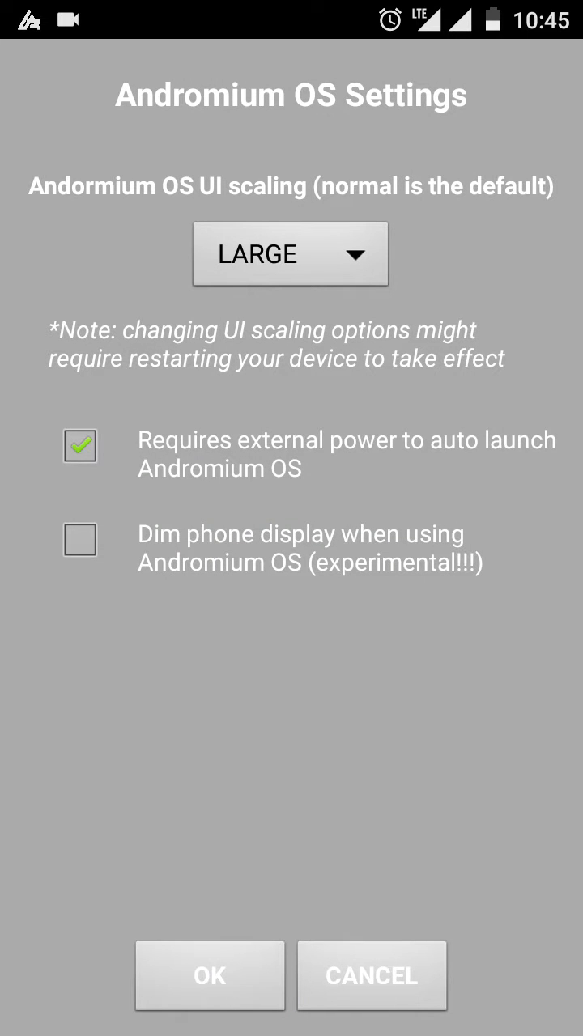
left_click_drag(243, 12, 219, 409)
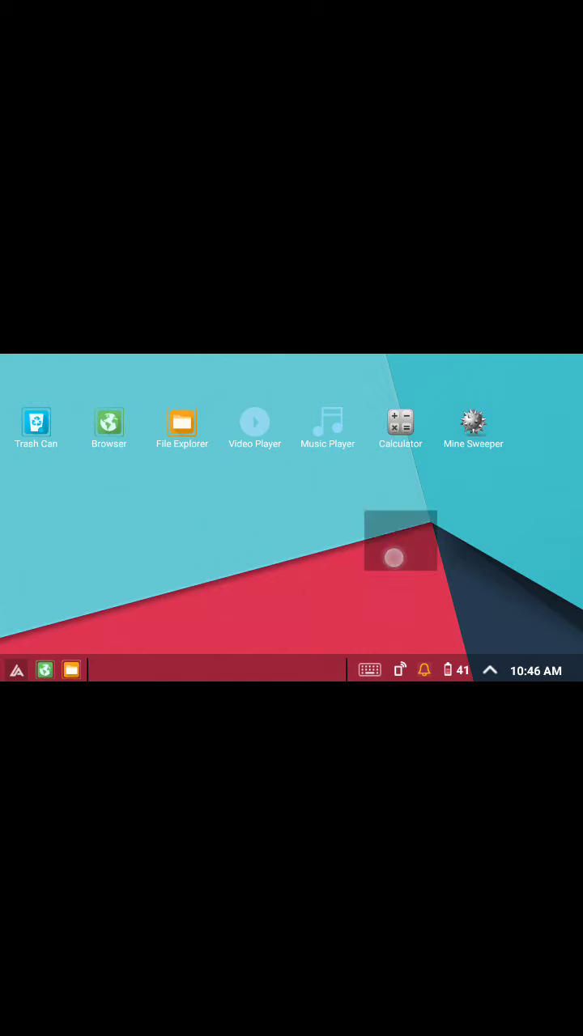
- Tap the 'Andromium OS is running' notification to start the desktop
left_click(269, 593)
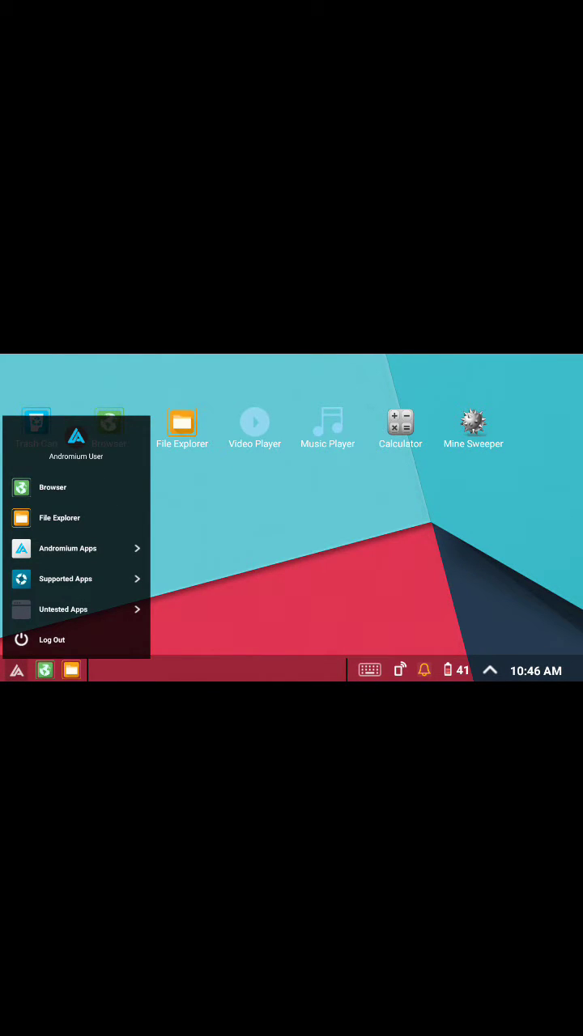
- Scroll through Start > Untested Apps, then open File Explorer in a window
left_click(81, 518)
left_click(117, 614)
scroll(370, 505, "down", 5)
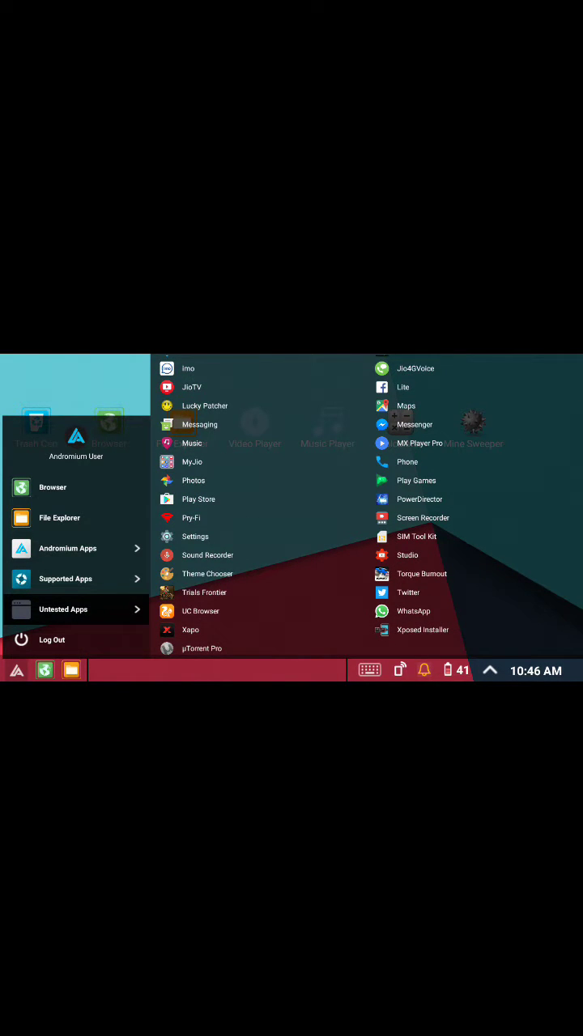
scroll(466, 478, "up", 5)
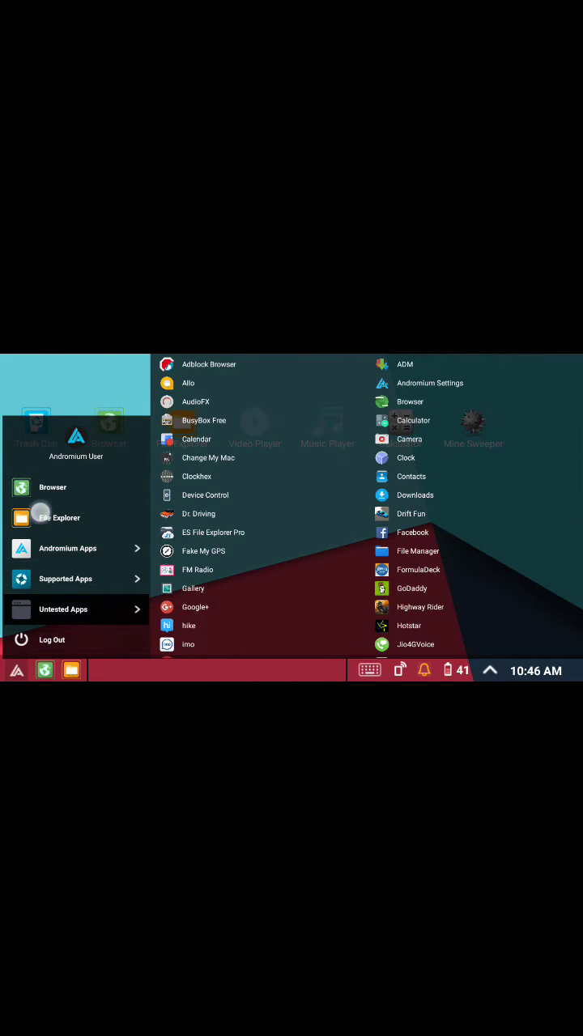
left_click(41, 511)
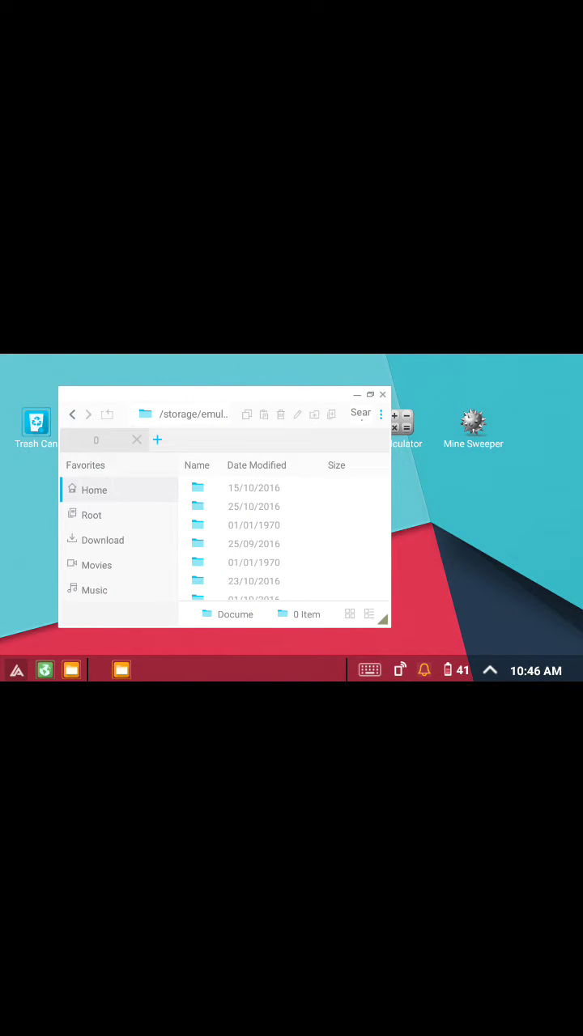
- Move the File Explorer window and drag Facebook from Untested Apps onto the desktop
left_click_drag(263, 394, 390, 380)
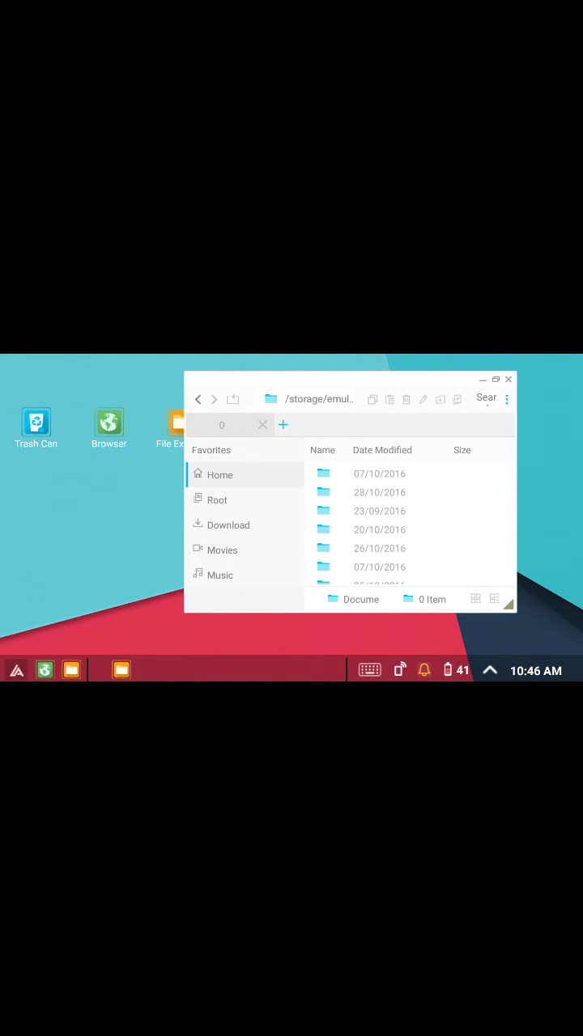
left_click_drag(356, 384, 354, 455)
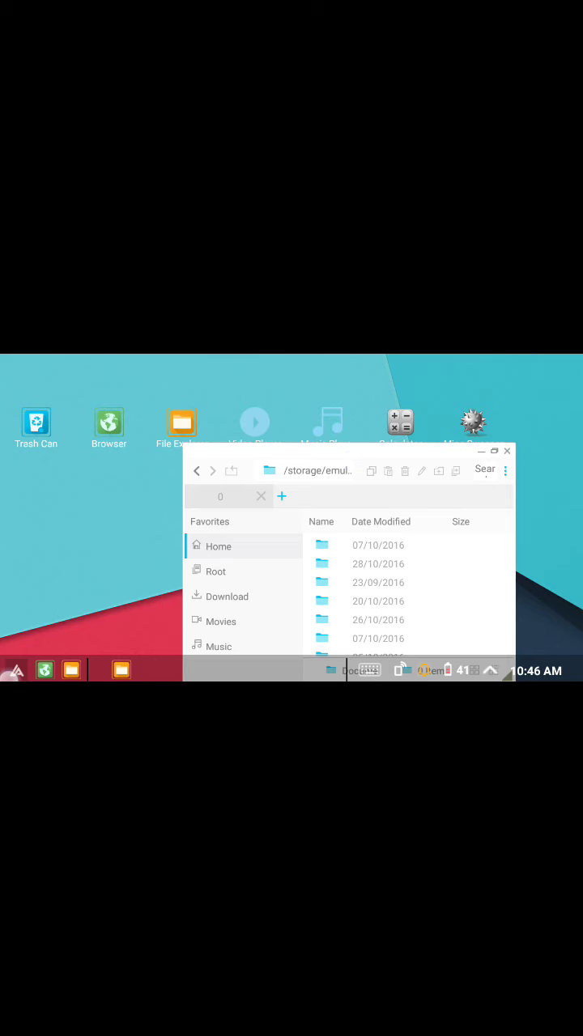
left_click(16, 670)
left_click(116, 609)
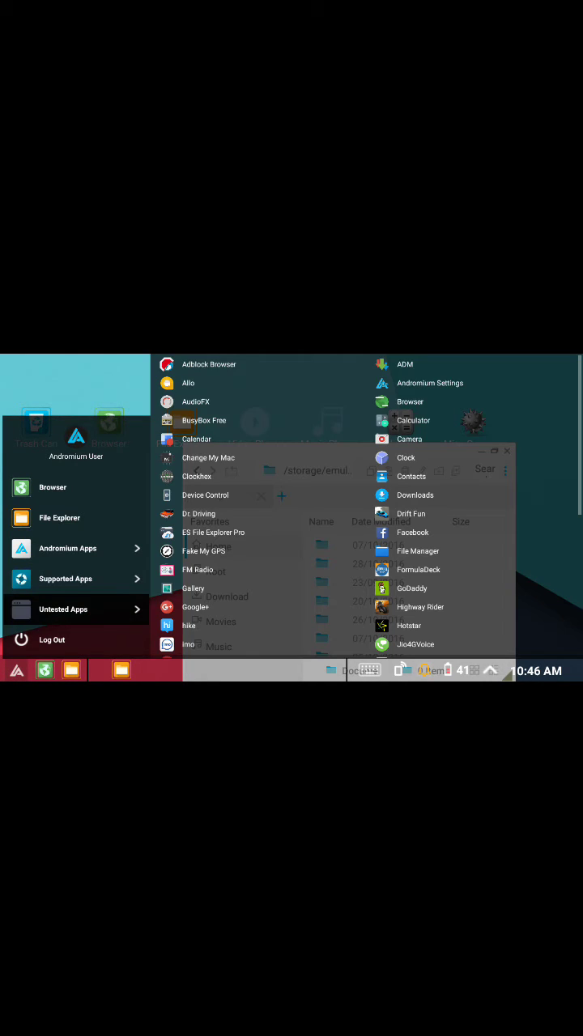
left_click_drag(404, 532, 62, 372)
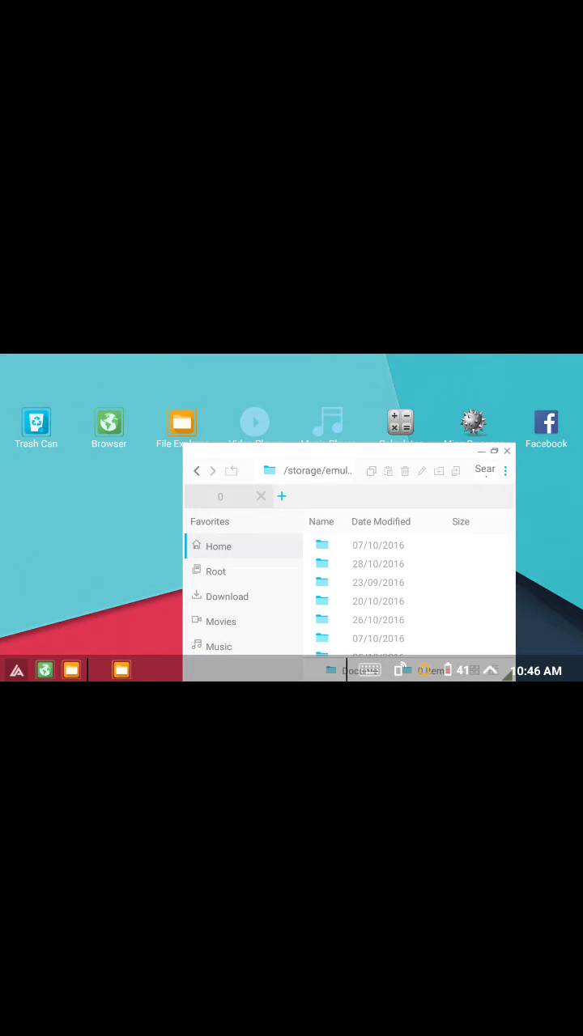
- Maximize then restore File Explorer, and drag the Facebook shortcut below the icon row
left_click(494, 451)
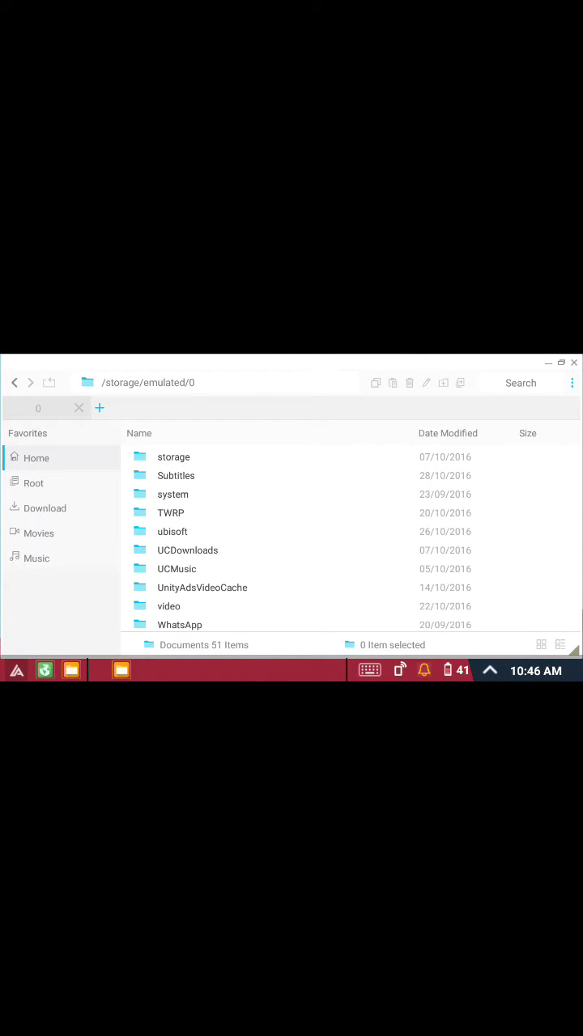
left_click(560, 362)
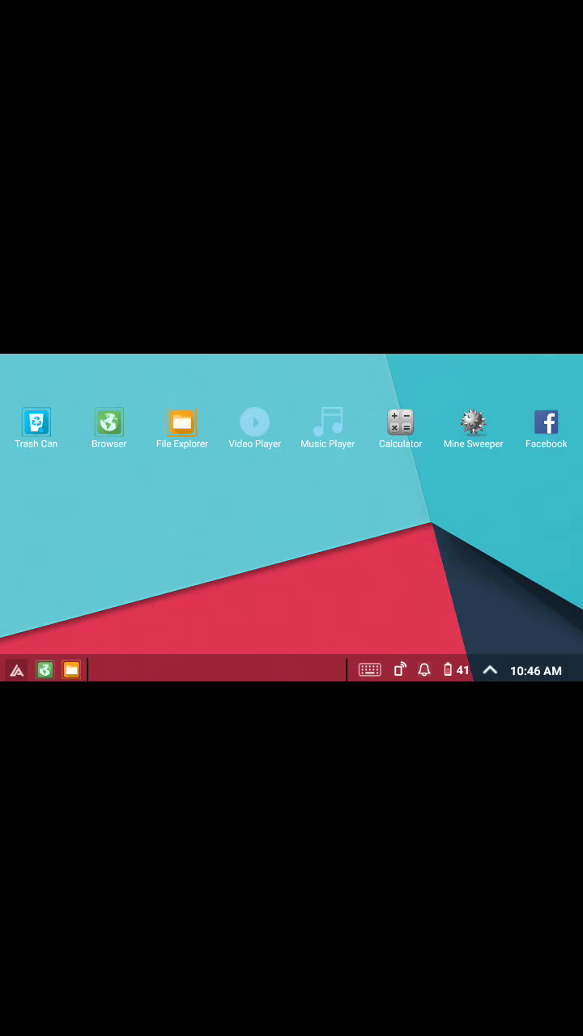
left_click_drag(544, 429, 291, 542)
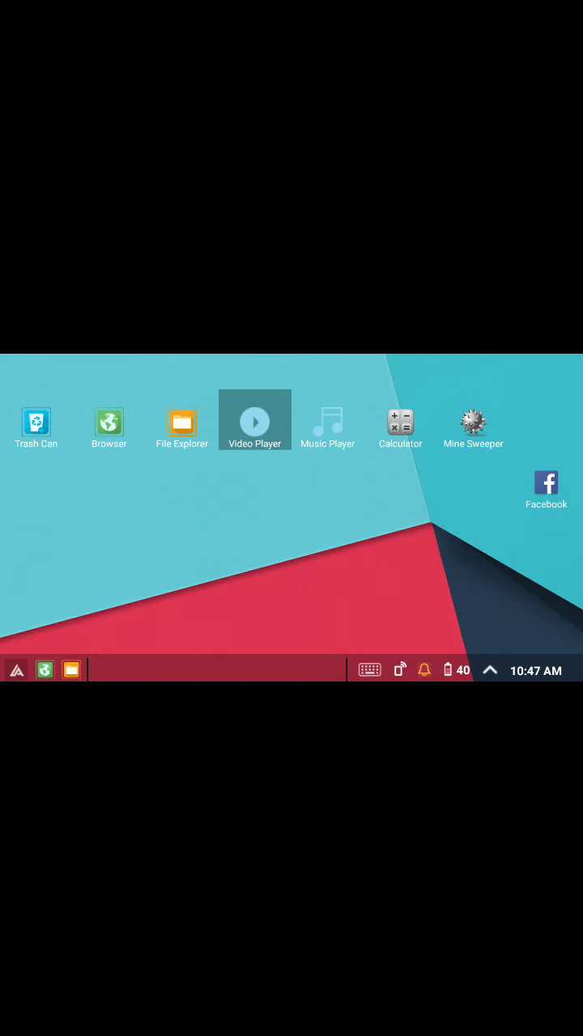
- Choose Log Out from the Andromium Start menu to return to Android
left_click(16, 670)
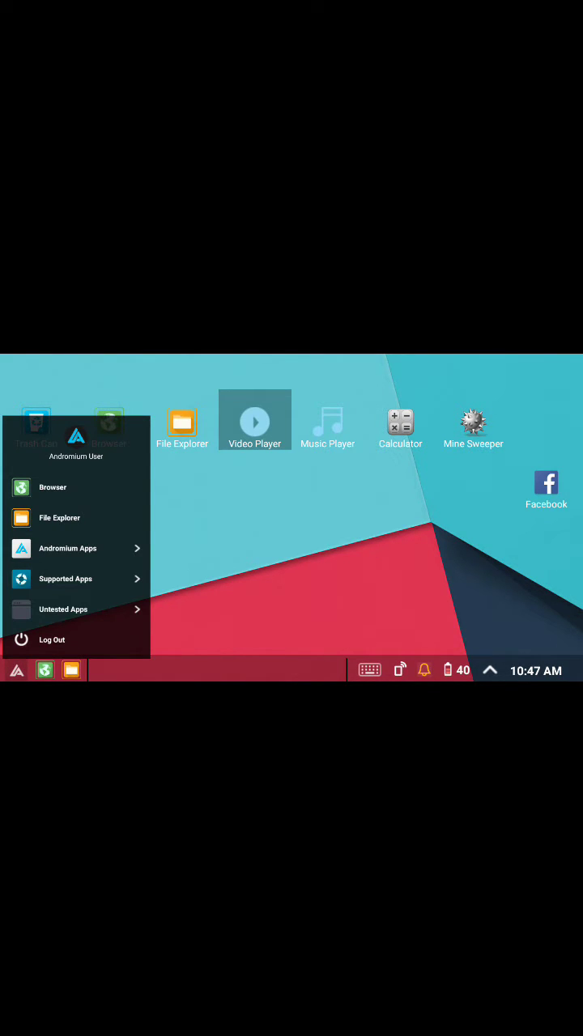
left_click(68, 638)
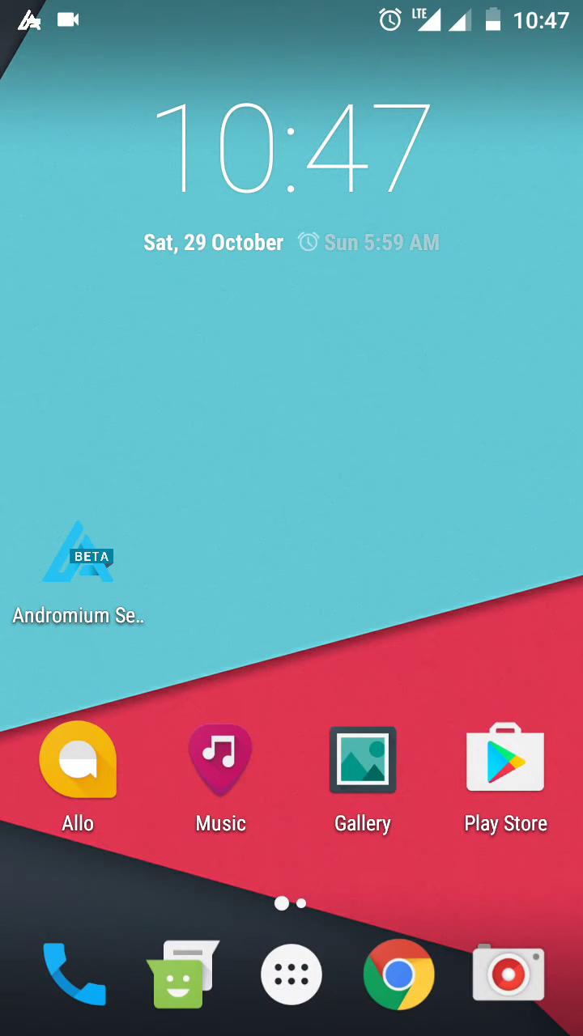
- Relaunch the Andromium desktop from its notification, then log out from the Start menu
left_click(291, 975)
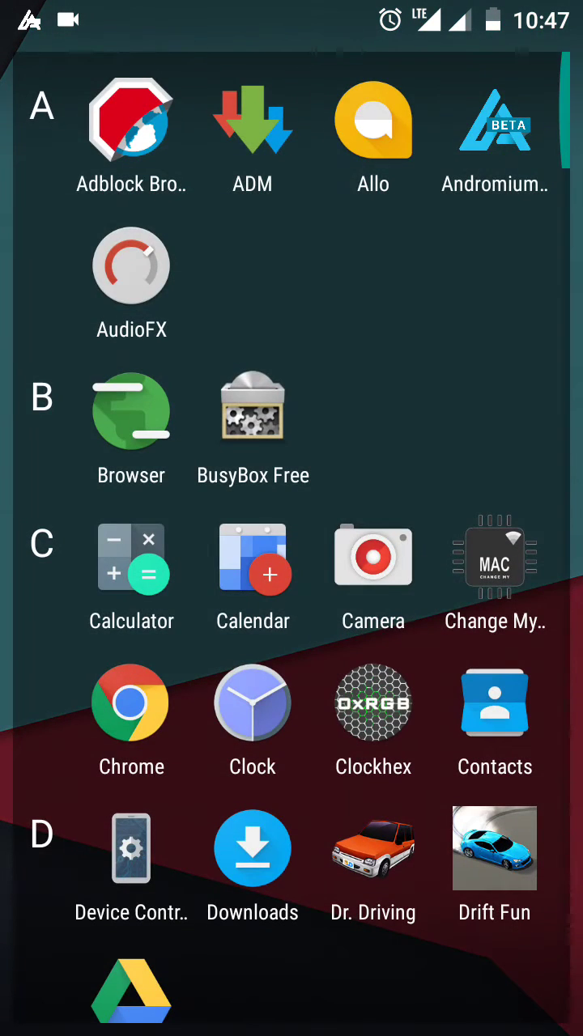
left_click_drag(291, 12, 291, 421)
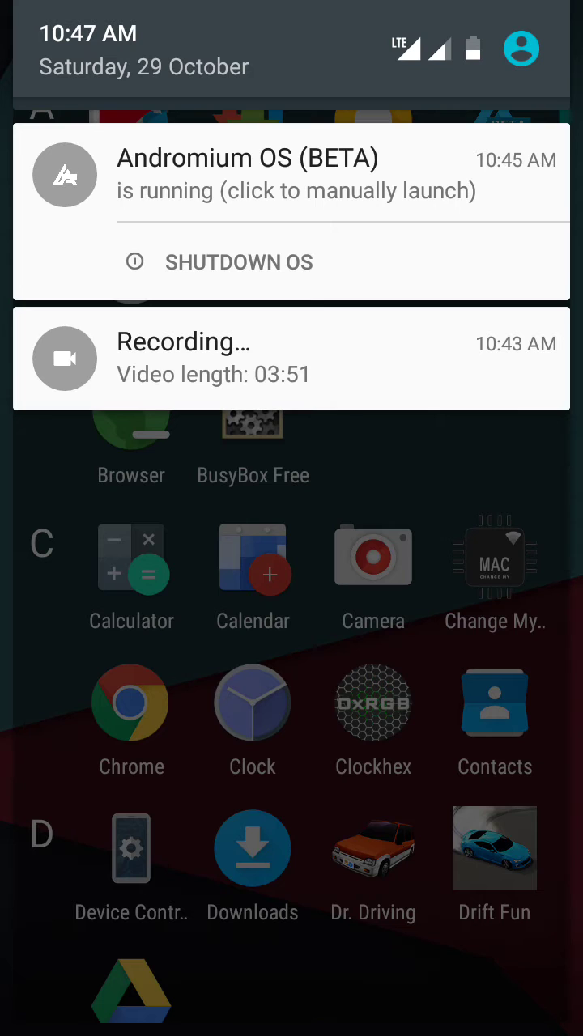
left_click(437, 174)
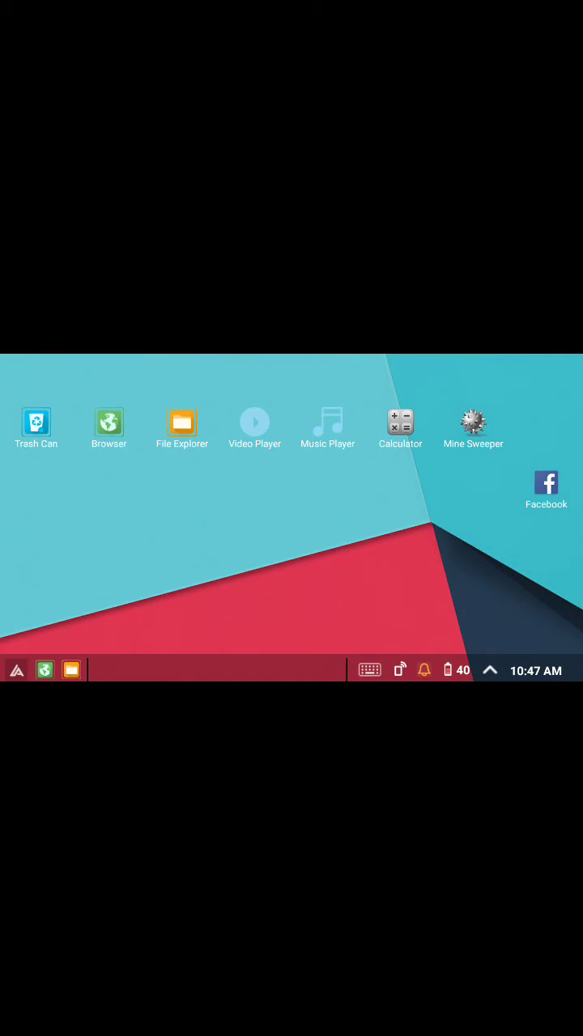
left_click(16, 670)
left_click(64, 634)
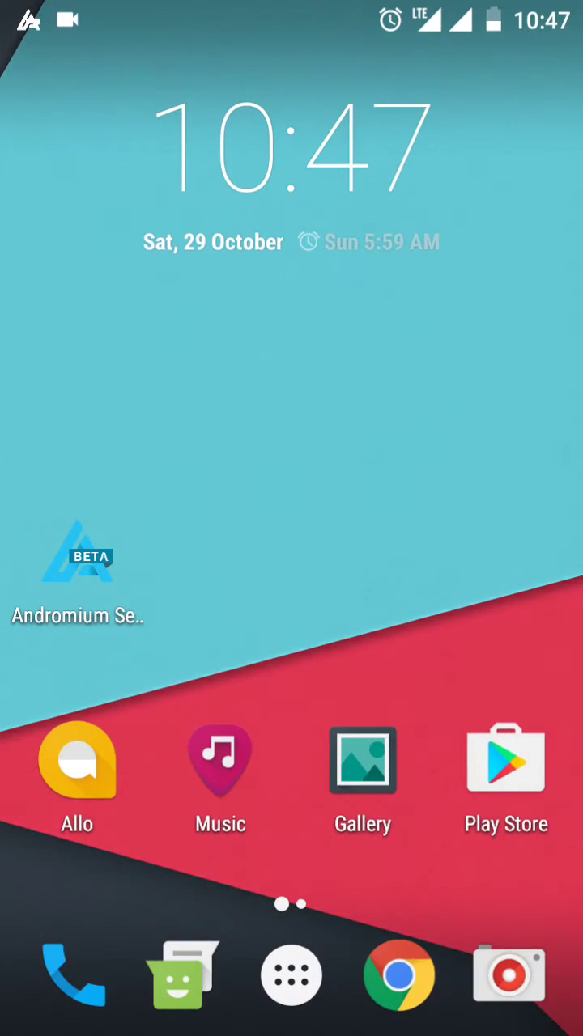
- Shut down Andromium OS from the notification shade and dismiss the shade
left_click_drag(254, 4, 254, 370)
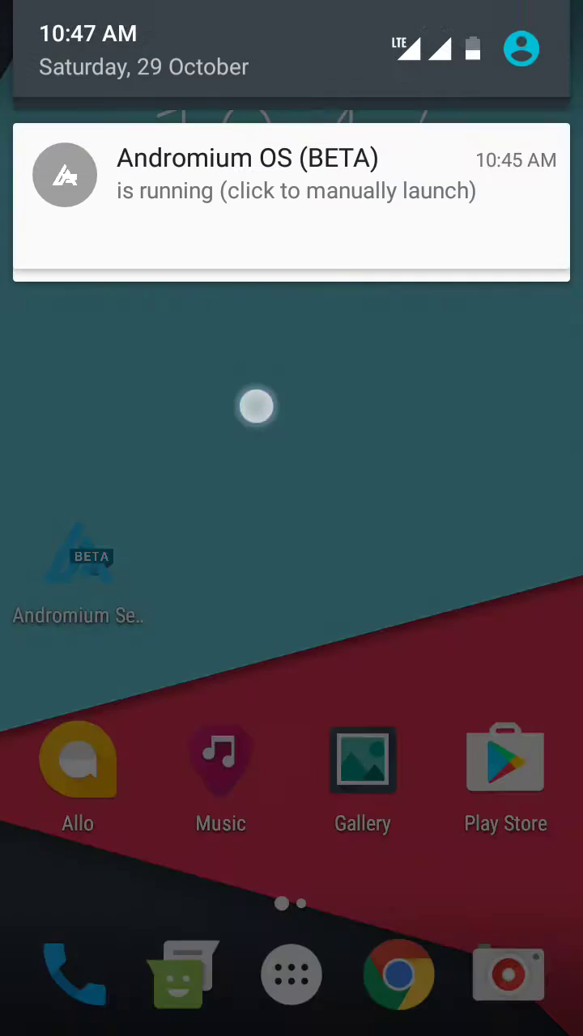
left_click(239, 262)
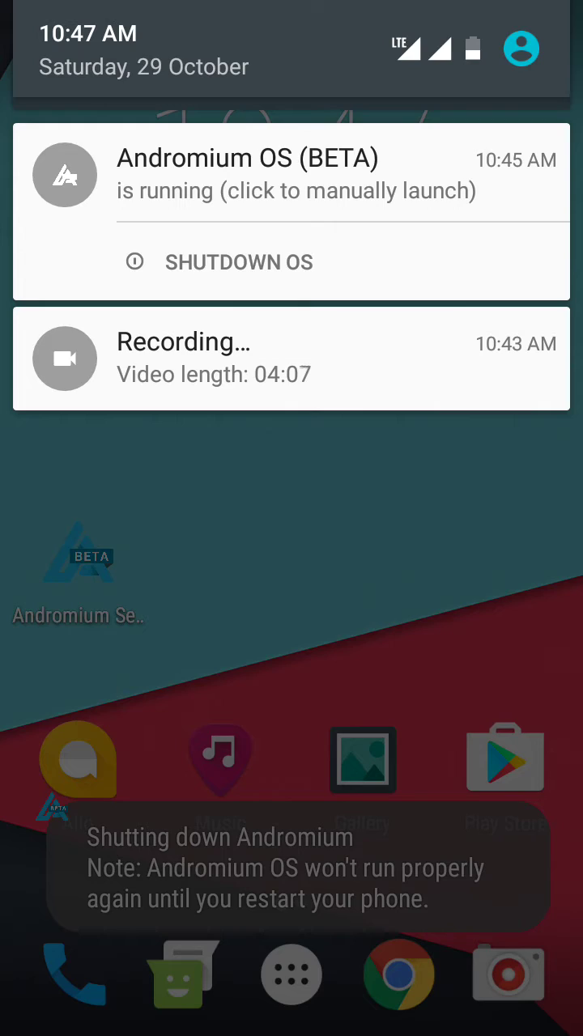
left_click(403, 511)
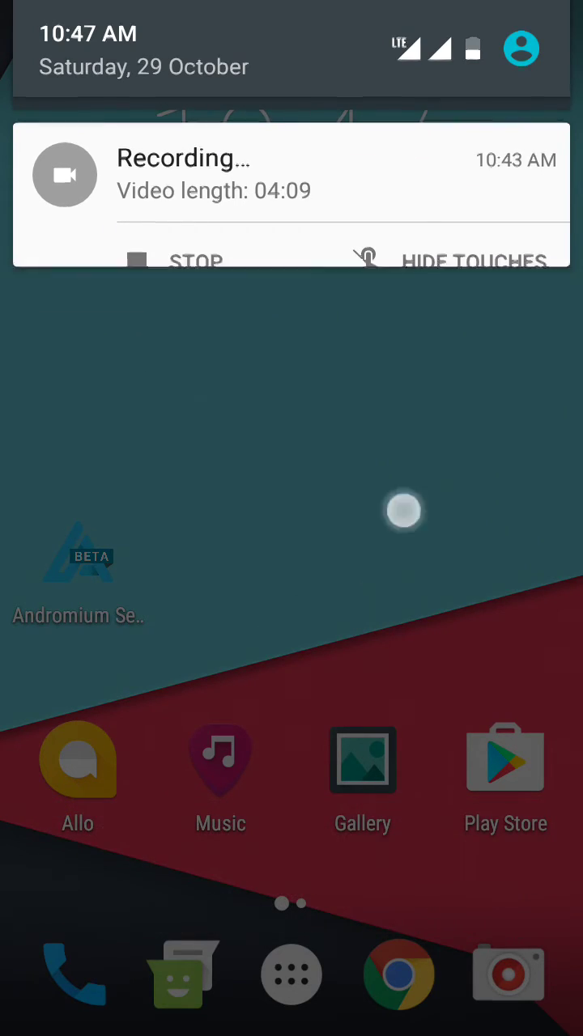
- Find Andromium OS Settings in the app list and confirm UI scaling at LARGE
left_click(292, 973)
scroll(291, 518, "down", 10)
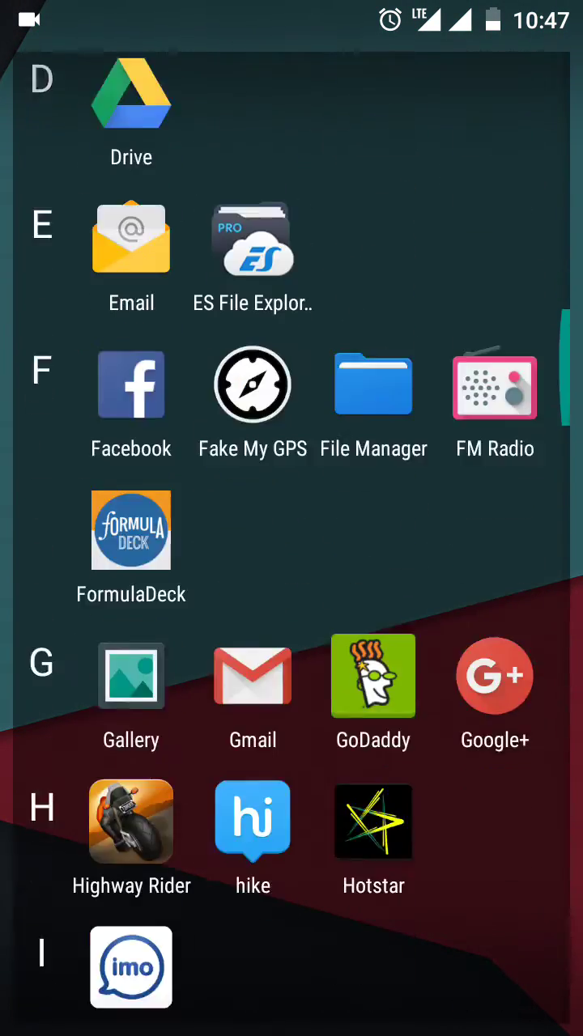
scroll(291, 518, "down", 5)
scroll(291, 518, "down", 5)
scroll(292, 518, "up", 10)
scroll(291, 518, "up", 5)
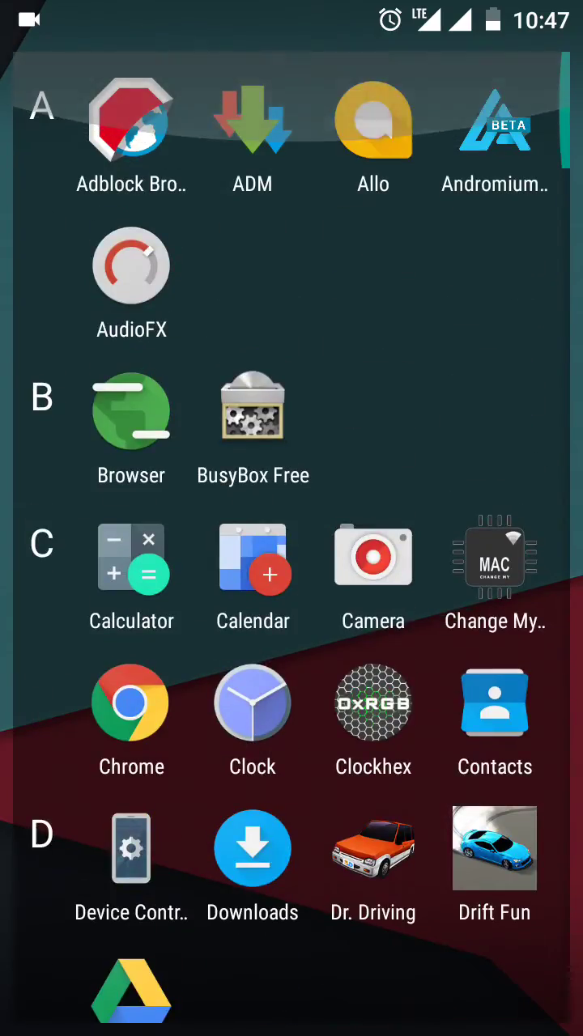
scroll(291, 518, "down", 15)
scroll(291, 518, "down", 3)
scroll(291, 518, "up", 10)
scroll(291, 518, "up", 5)
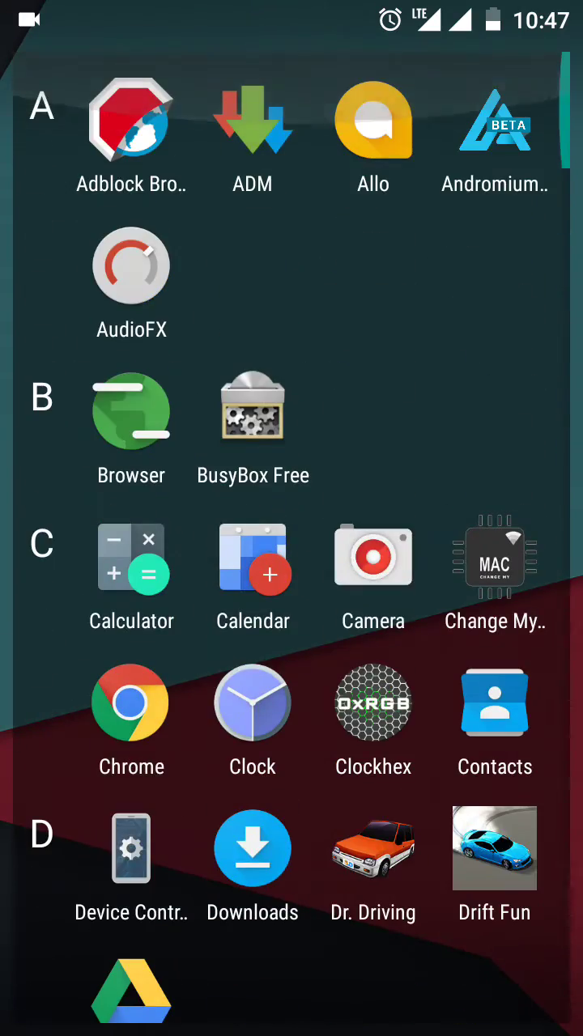
left_click(495, 123)
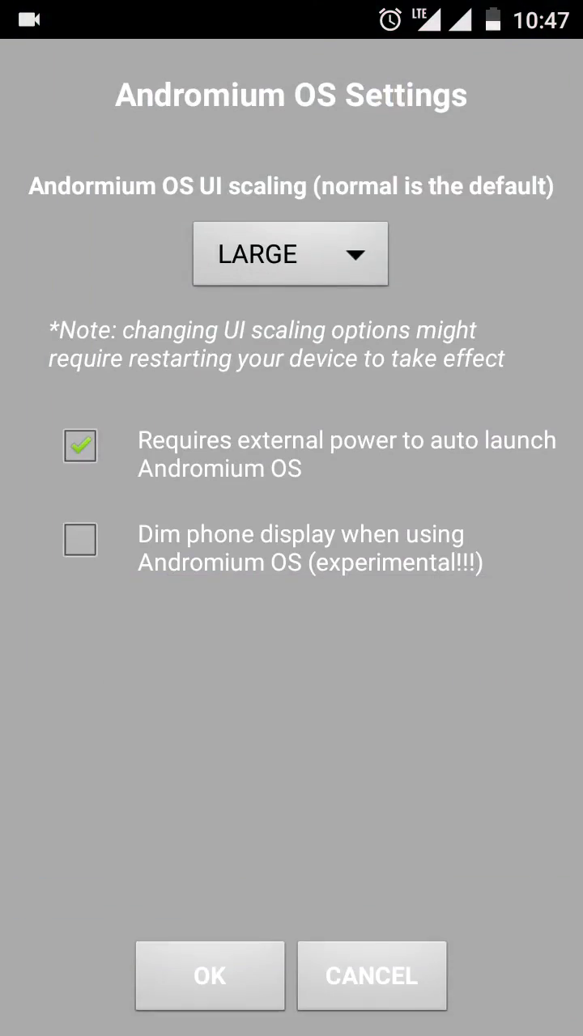
left_click(310, 247)
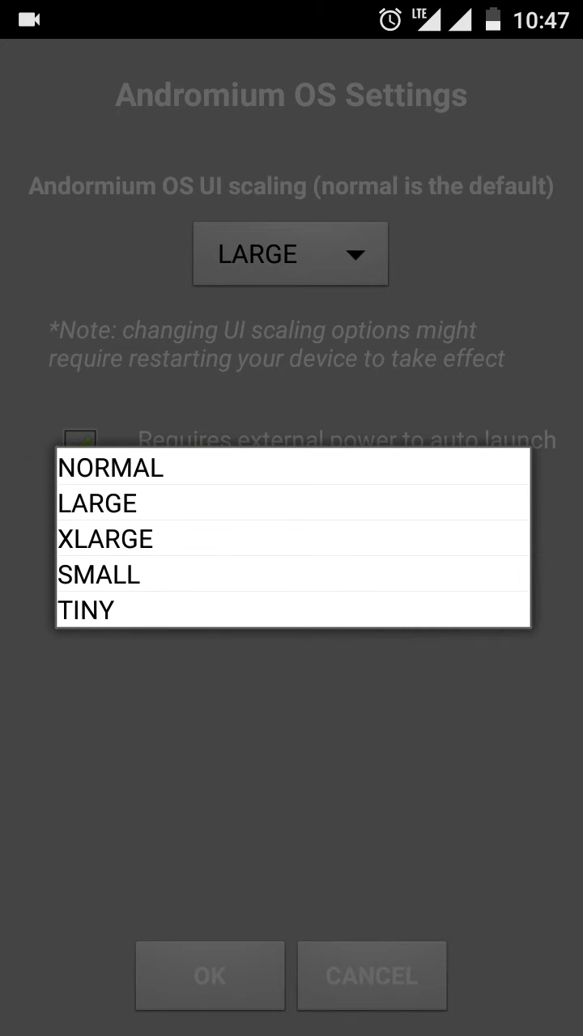
left_click(97, 502)
left_click(209, 975)
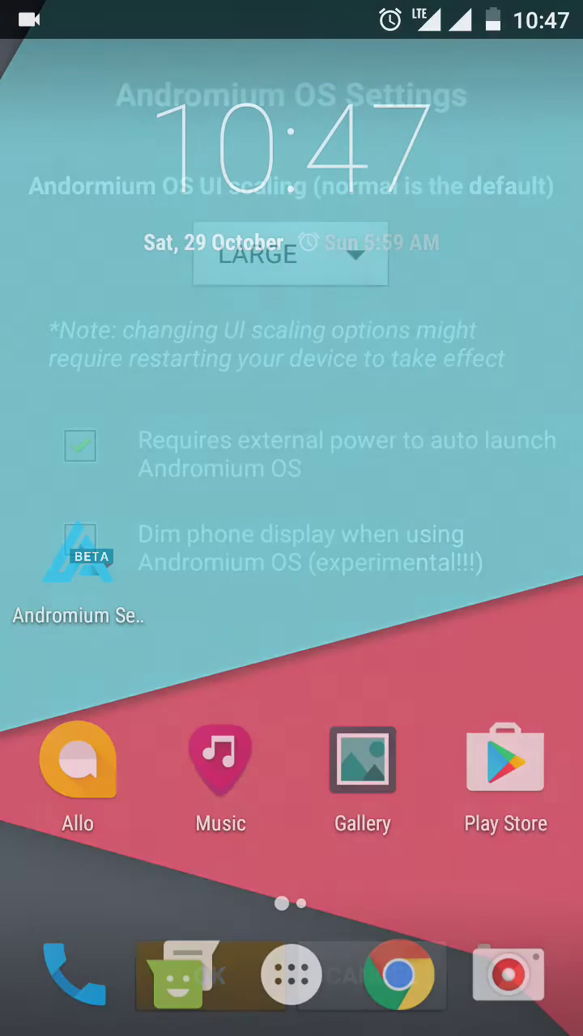
- Check the notification shade, then reopen Andromium Settings and confirm LARGE scaling again
left_click_drag(271, 8, 270, 416)
left_click_drag(372, 649, 392, 444)
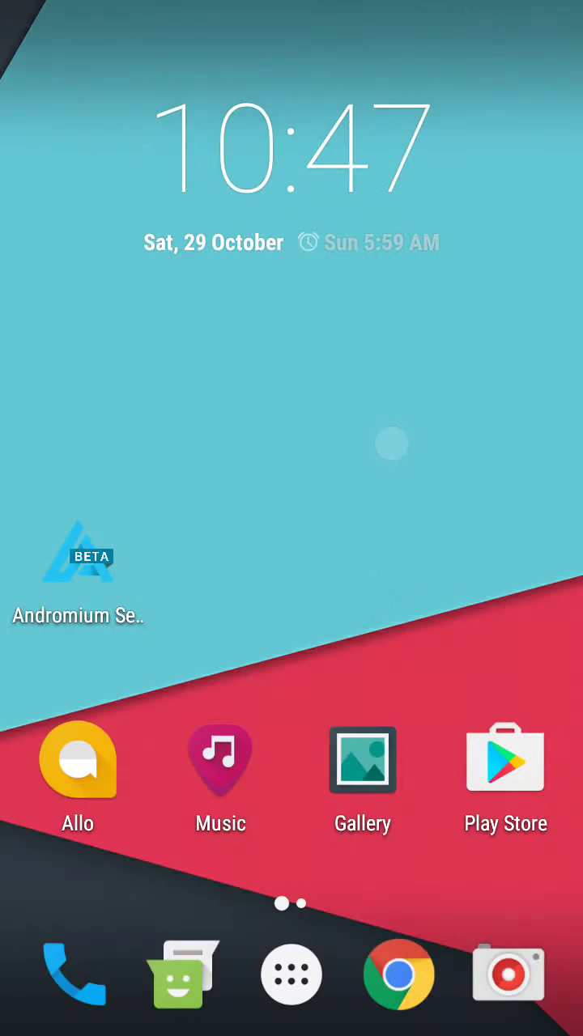
left_click_drag(321, 4, 322, 235)
left_click(378, 459)
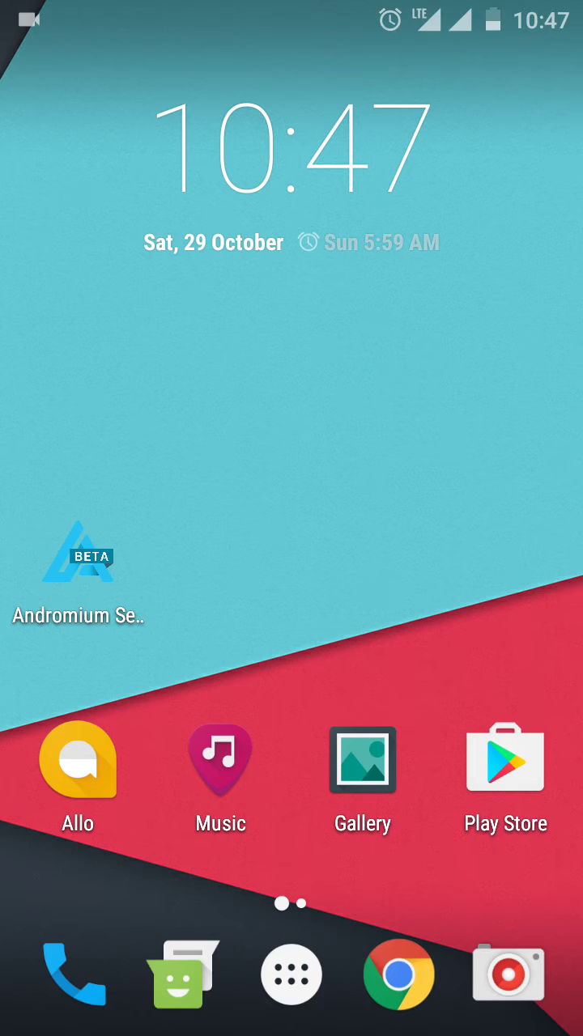
left_click(291, 975)
left_click(496, 146)
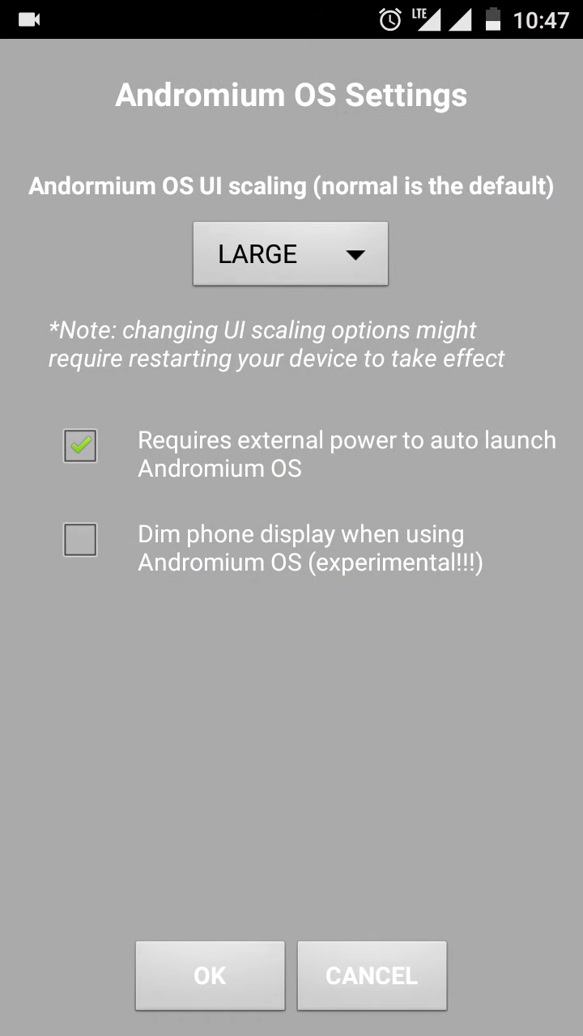
left_click(312, 243)
left_click(97, 502)
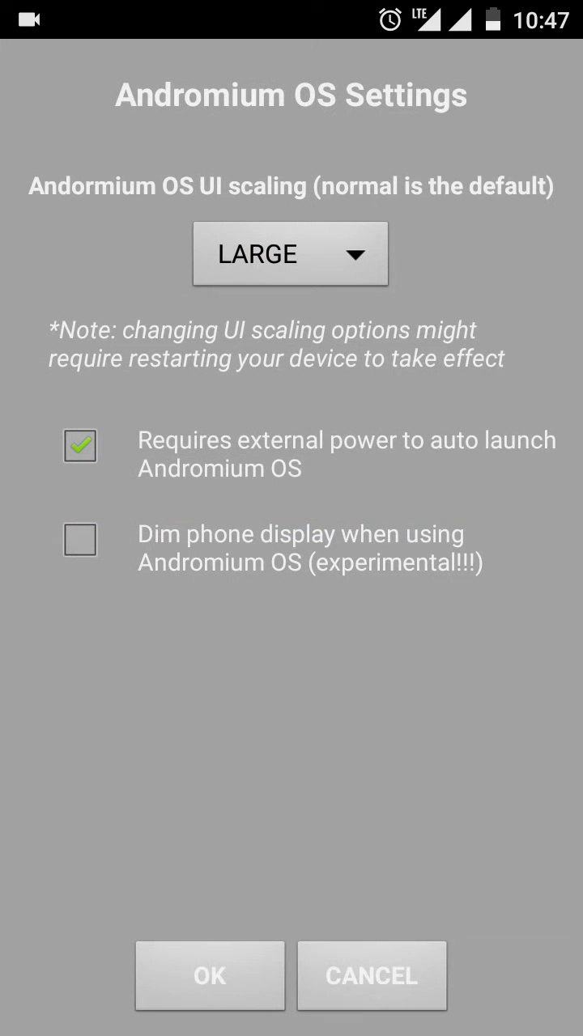
left_click(207, 974)
- Force stop Andromium OS from its App info page and return home
left_click_drag(316, 9, 317, 275)
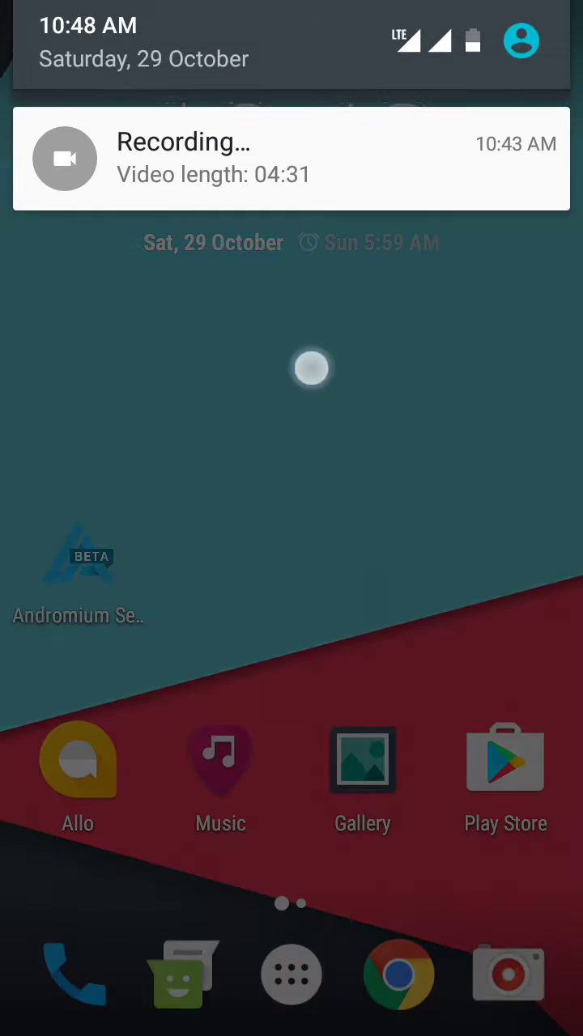
left_click(410, 429)
left_click(291, 974)
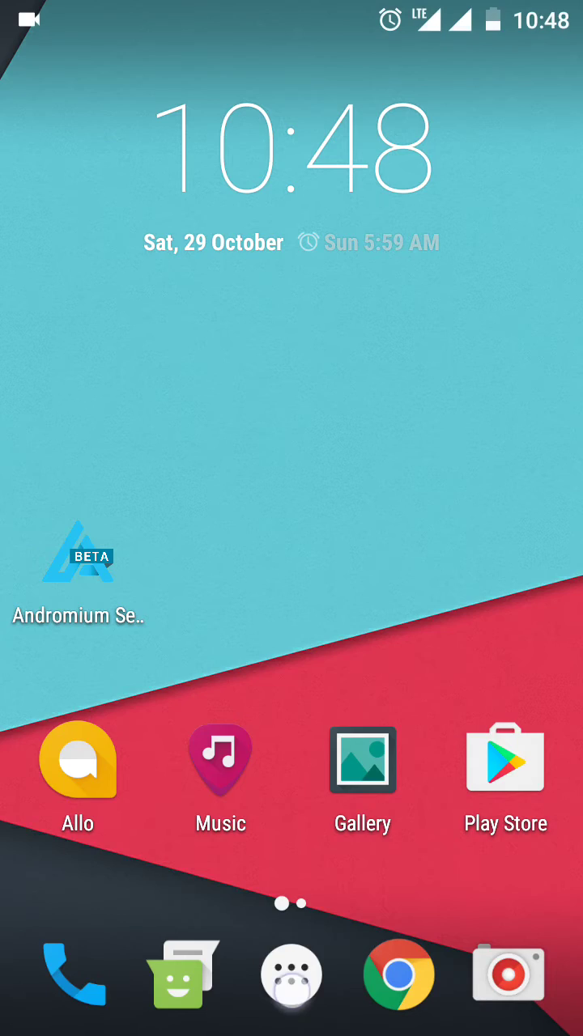
left_click_drag(513, 184, 130, 65)
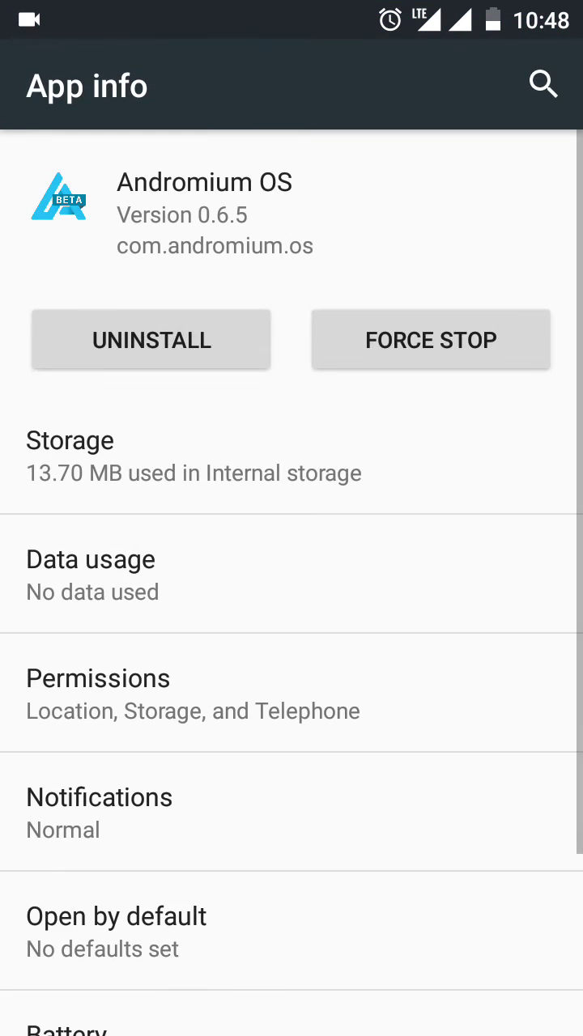
left_click(457, 328)
left_click(471, 621)
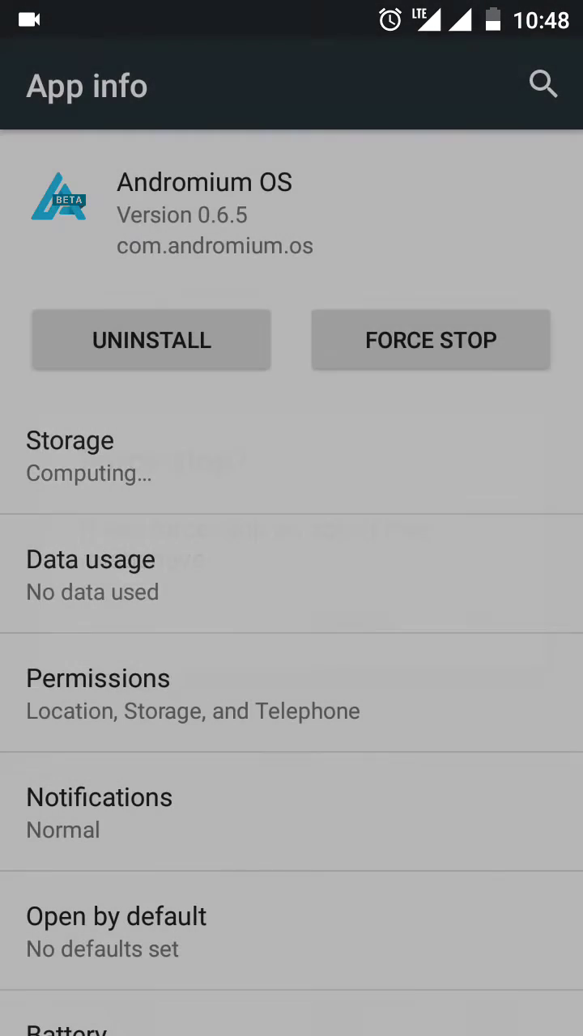
left_click(293, 994)
key("Home")
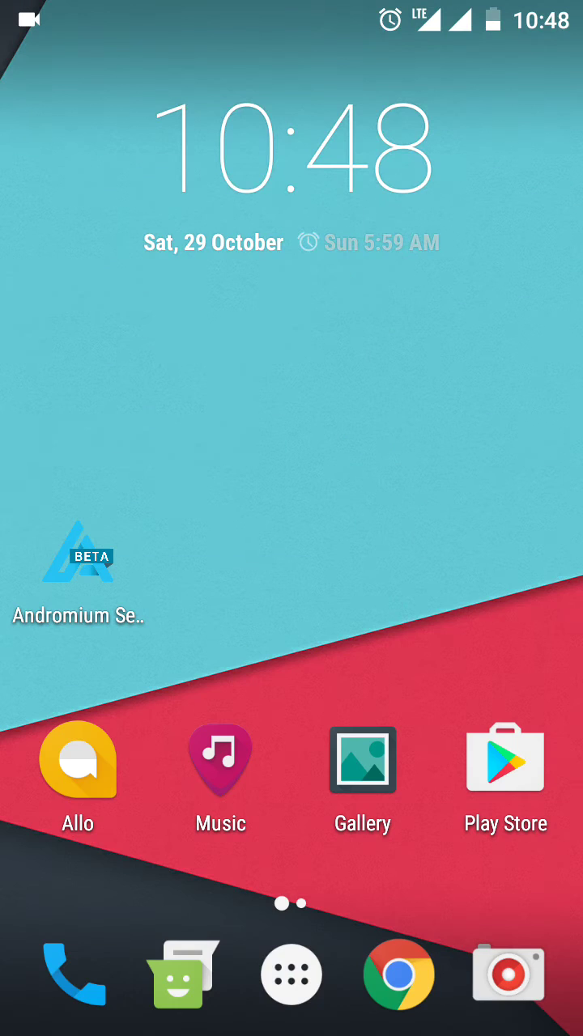
- Start Andromium OS again from the app drawer, confirming its settings
left_click(279, 975)
left_click(494, 130)
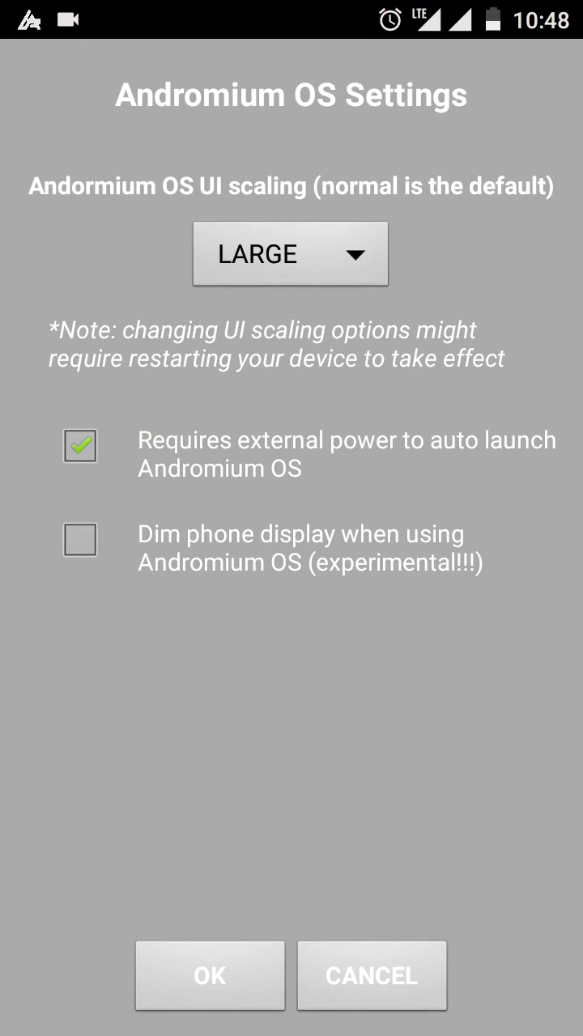
left_click(201, 978)
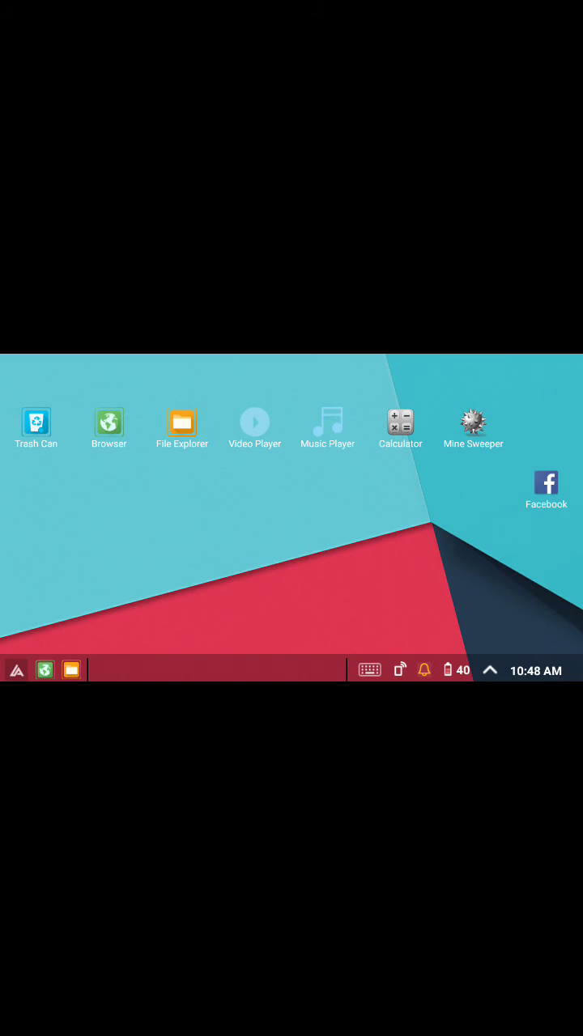
- Browse the Start menu's Untested Apps and Supported Apps lists
left_click(16, 670)
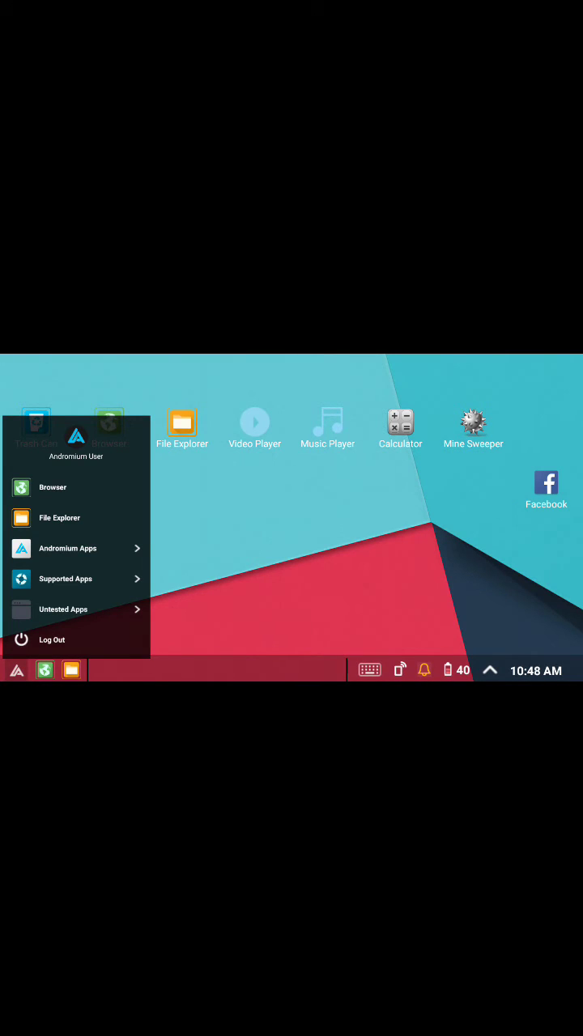
left_click(83, 598)
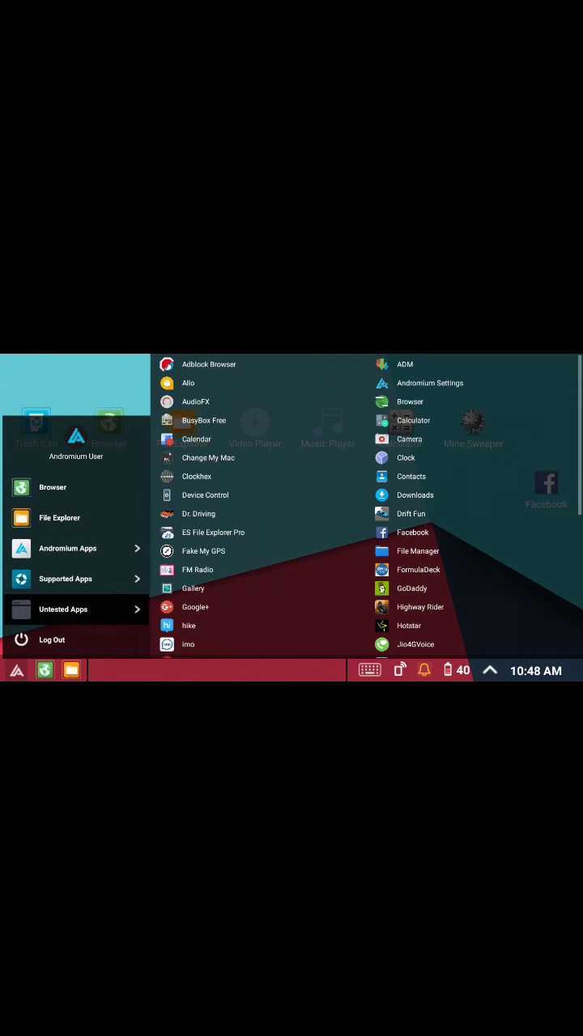
left_click(85, 581)
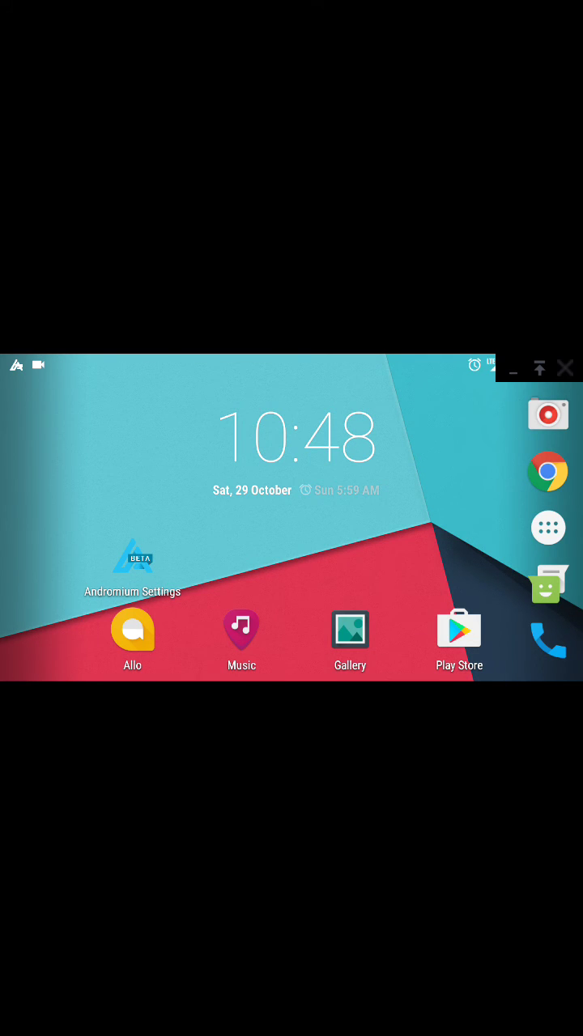
- Pull down the notification shade to see Andromium OS (Beta) running
left_click_drag(290, 359, 282, 493)
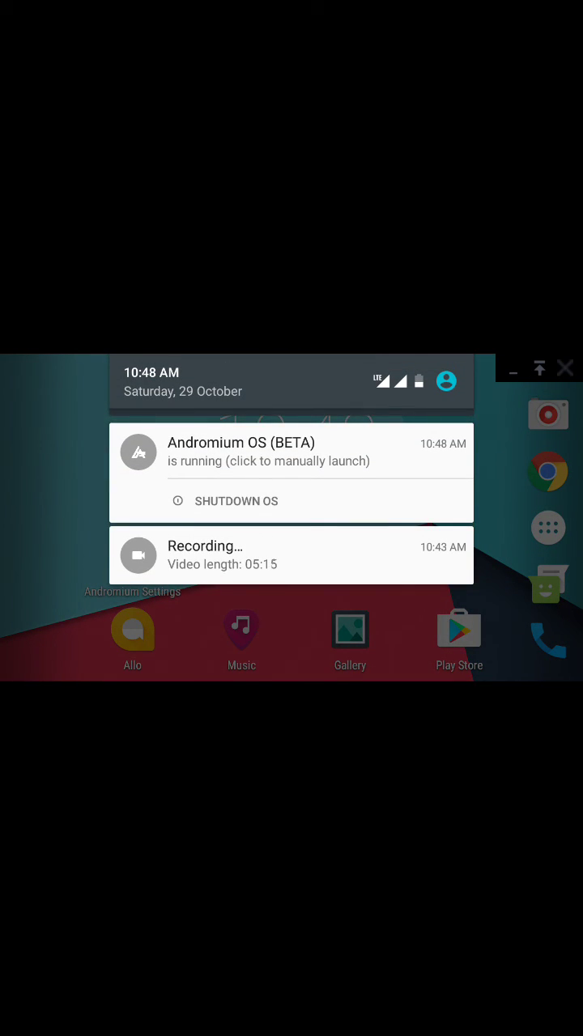